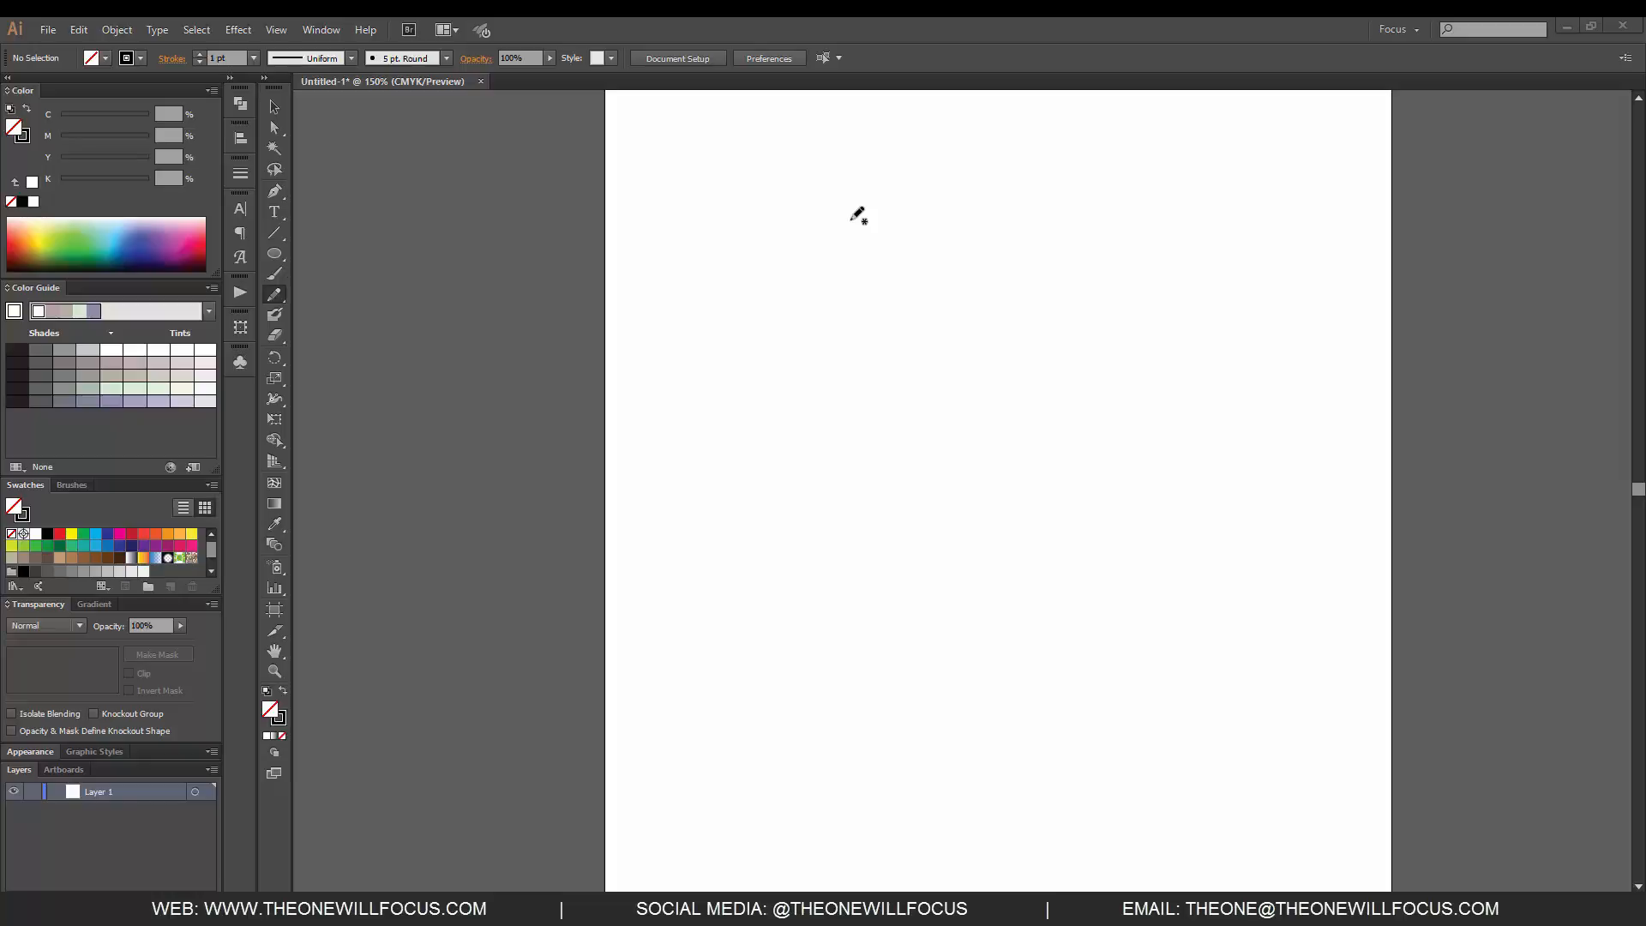
- Draw two wavy freehand paths across the artboard with the Pencil tool, about 6.6 × 4.7 in and 6.8 × 4.6 in
{"action": "left_click", "coordinate": [275, 297]}
{"action": "mouse_move", "coordinate": [722, 557]}
{"action": "left_mouse_down"}
{"action": "mouse_move", "coordinate": [709, 529]}
{"action": "mouse_move", "coordinate": [848, 527]}
{"action": "mouse_move", "coordinate": [1142, 447]}
{"action": "mouse_move", "coordinate": [1300, 709]}
{"action": "mouse_move", "coordinate": [1304, 762]}
{"action": "left_mouse_up"}
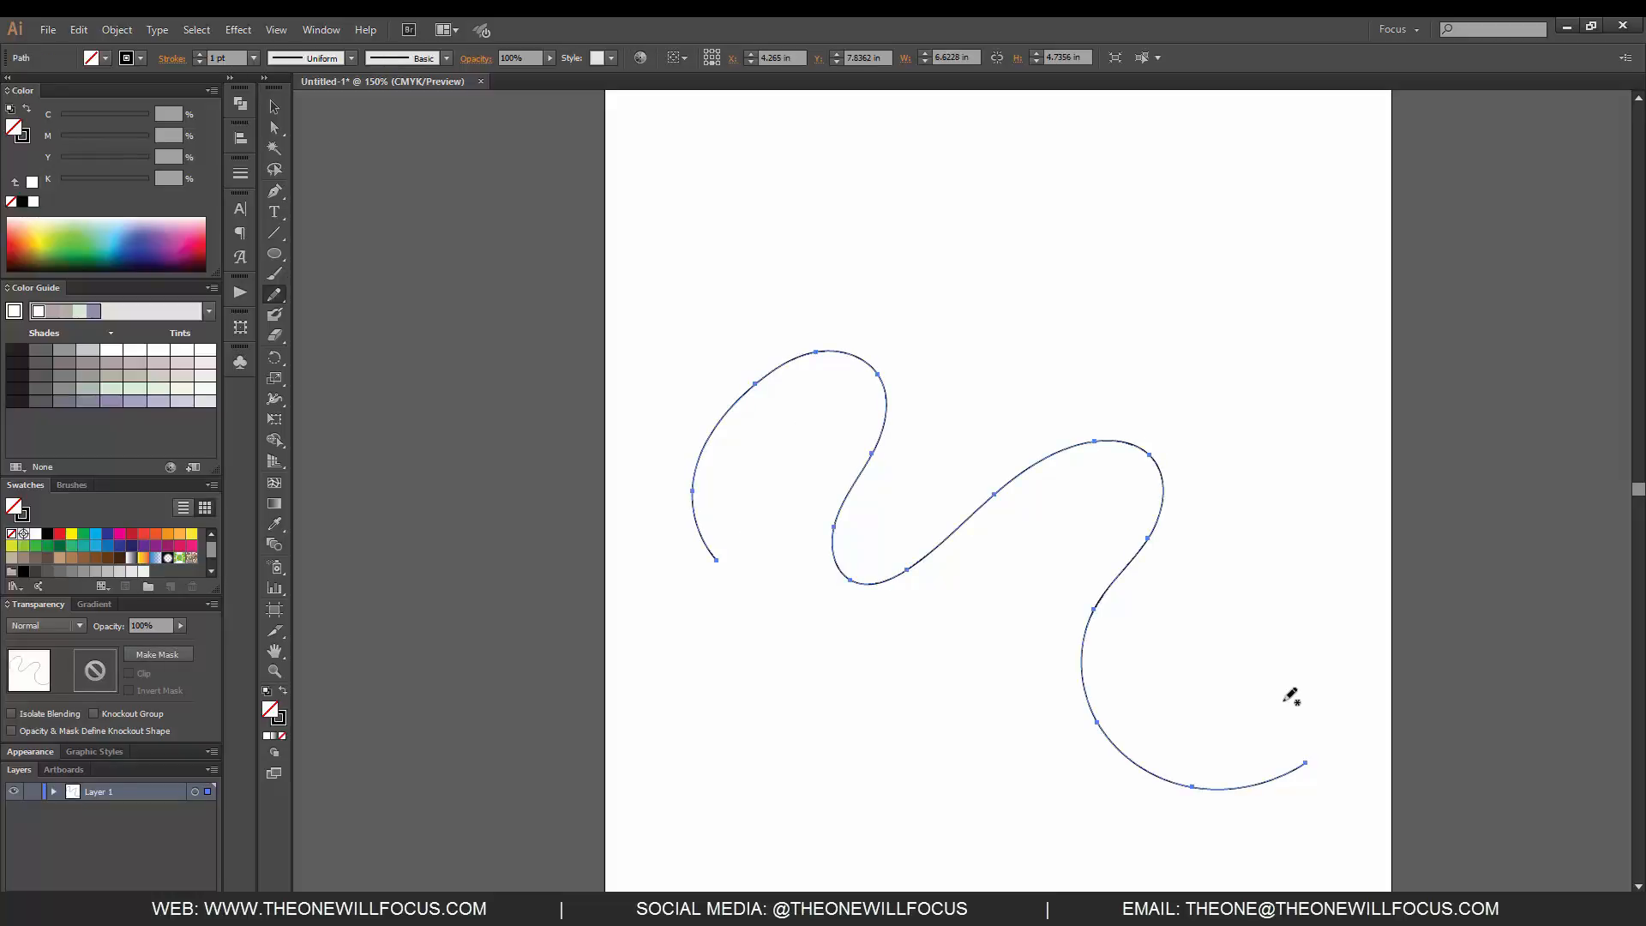
{"action": "mouse_move", "coordinate": [729, 274]}
{"action": "left_mouse_down"}
{"action": "mouse_move", "coordinate": [891, 192]}
{"action": "mouse_move", "coordinate": [1321, 585]}
{"action": "left_mouse_up"}
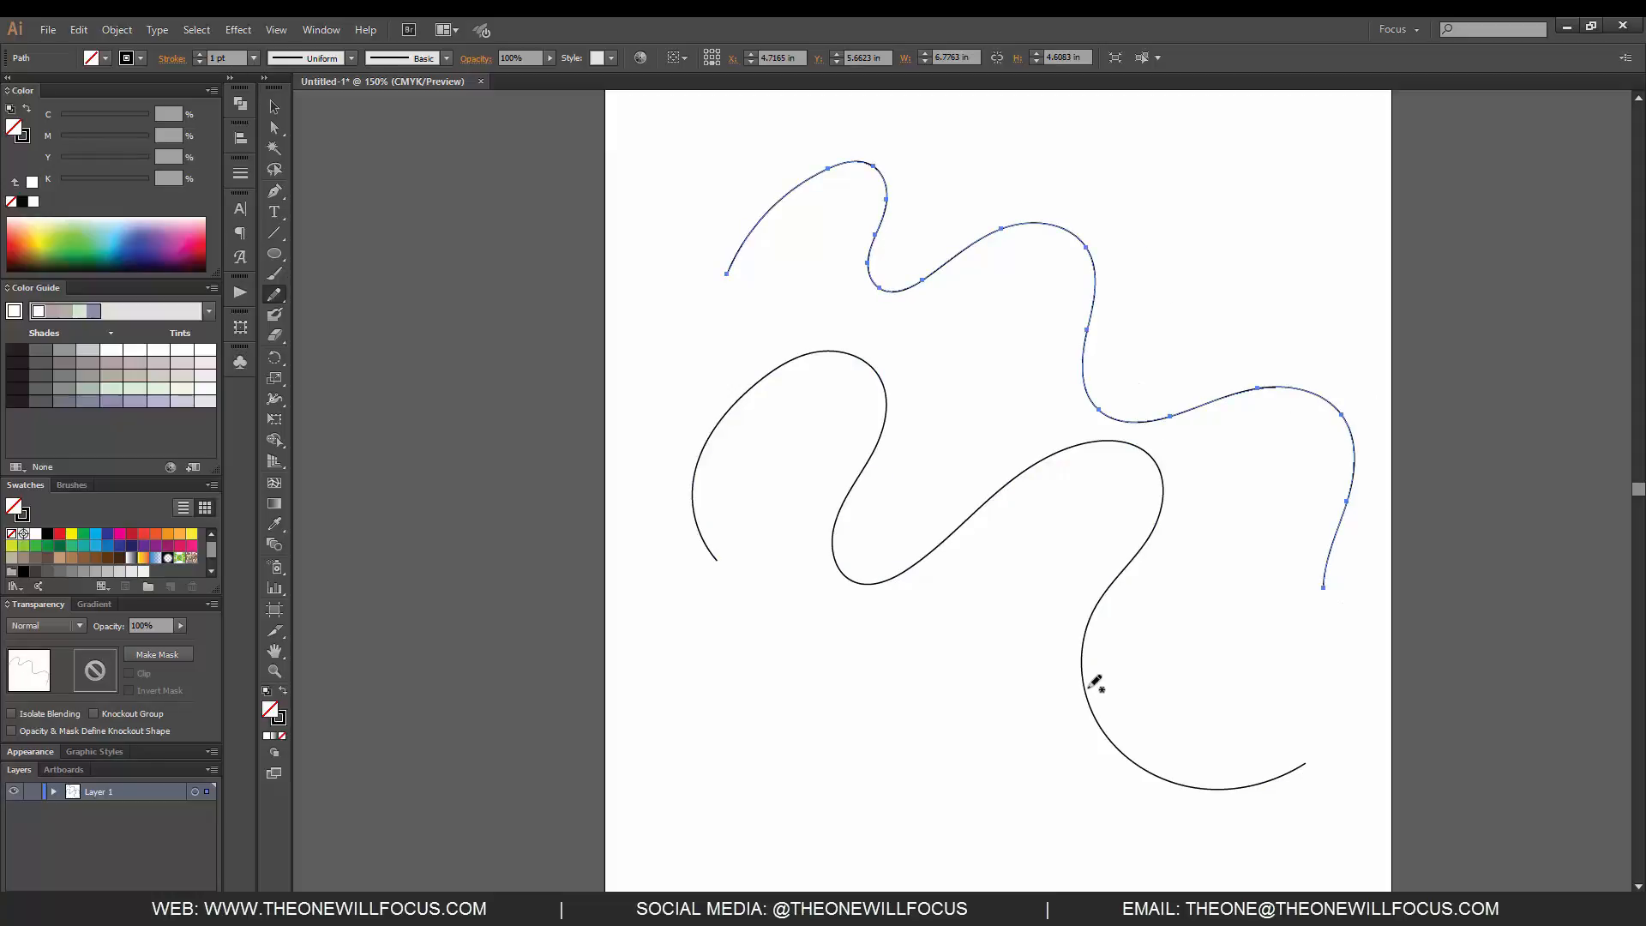
- Set the Pencil tool's fidelity fully to Accurate and draw a squiggle about 4.5 × 1.4 in near the artboard's lower edge
{"action": "double_click", "coordinate": [275, 296]}
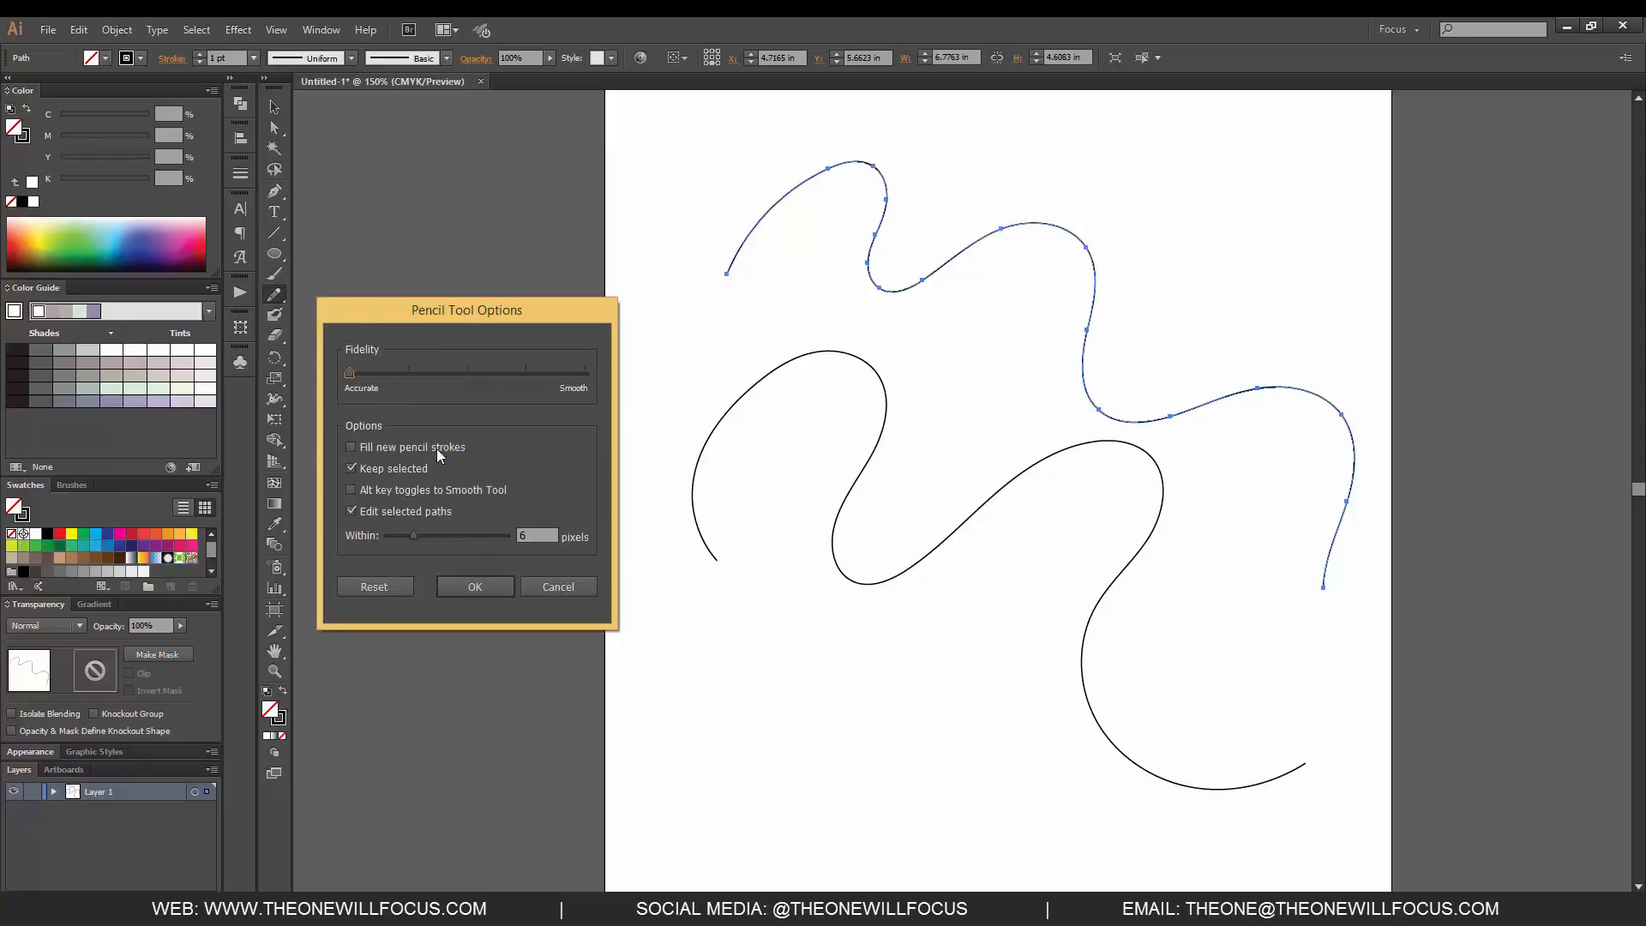
{"action": "left_click", "coordinate": [489, 588]}
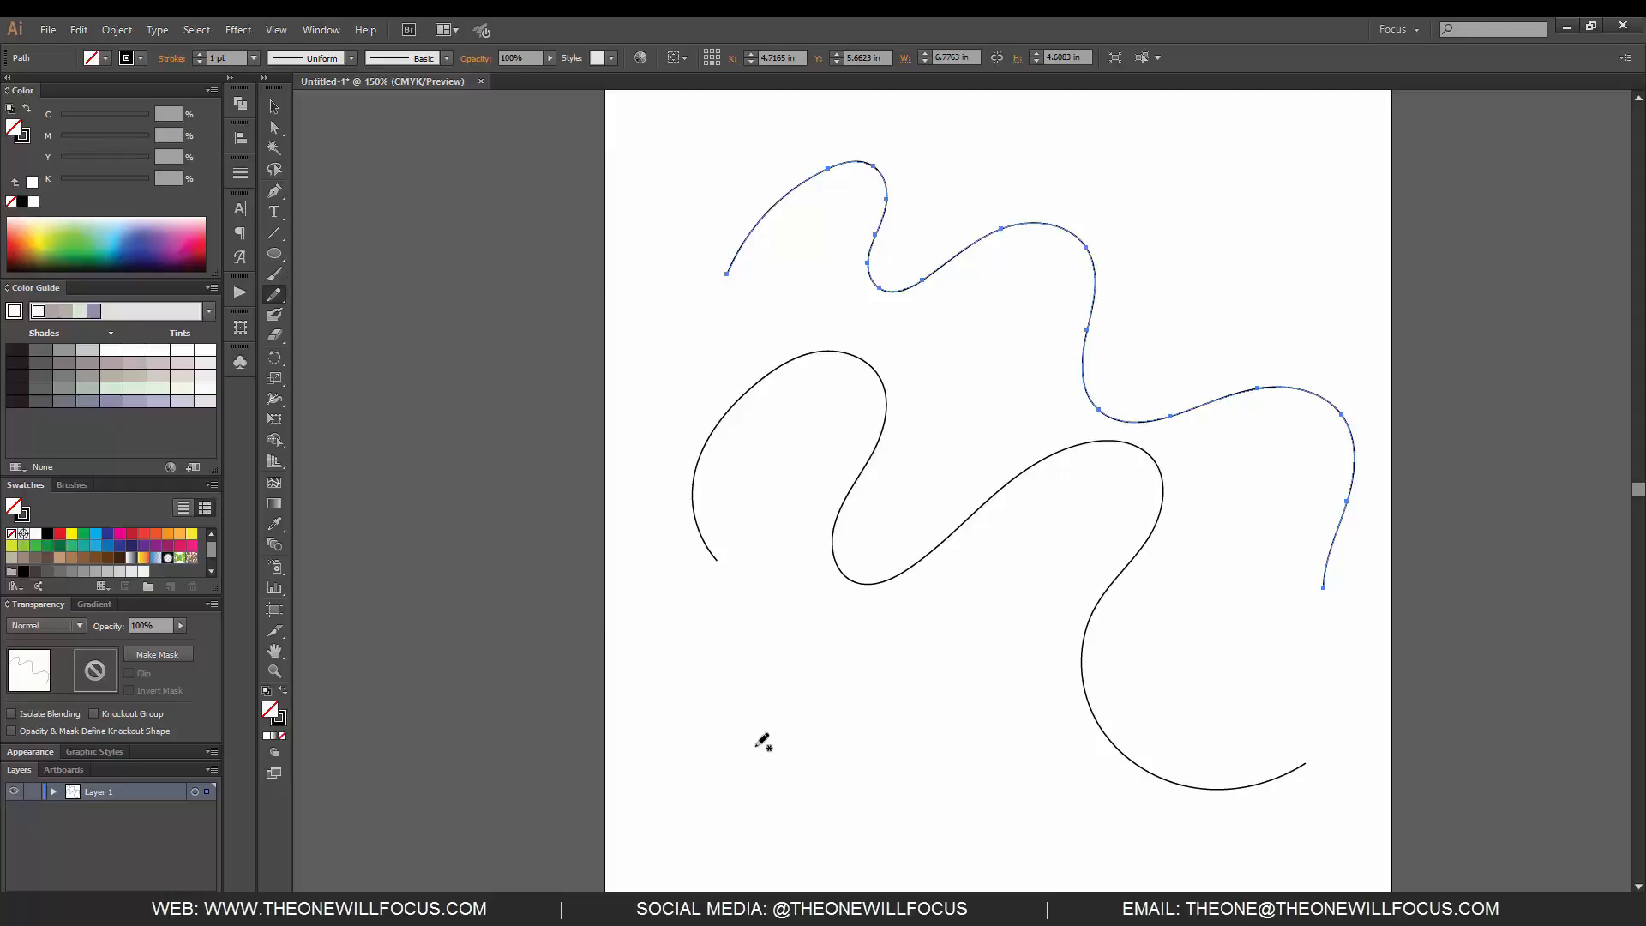
{"action": "mouse_move", "coordinate": [715, 803]}
{"action": "left_mouse_down"}
{"action": "mouse_move", "coordinate": [770, 745]}
{"action": "mouse_move", "coordinate": [794, 799]}
{"action": "mouse_move", "coordinate": [859, 706]}
{"action": "mouse_move", "coordinate": [870, 775]}
{"action": "mouse_move", "coordinate": [973, 705]}
{"action": "mouse_move", "coordinate": [987, 766]}
{"action": "mouse_move", "coordinate": [1059, 759]}
{"action": "mouse_move", "coordinate": [1122, 827]}
{"action": "left_mouse_up"}
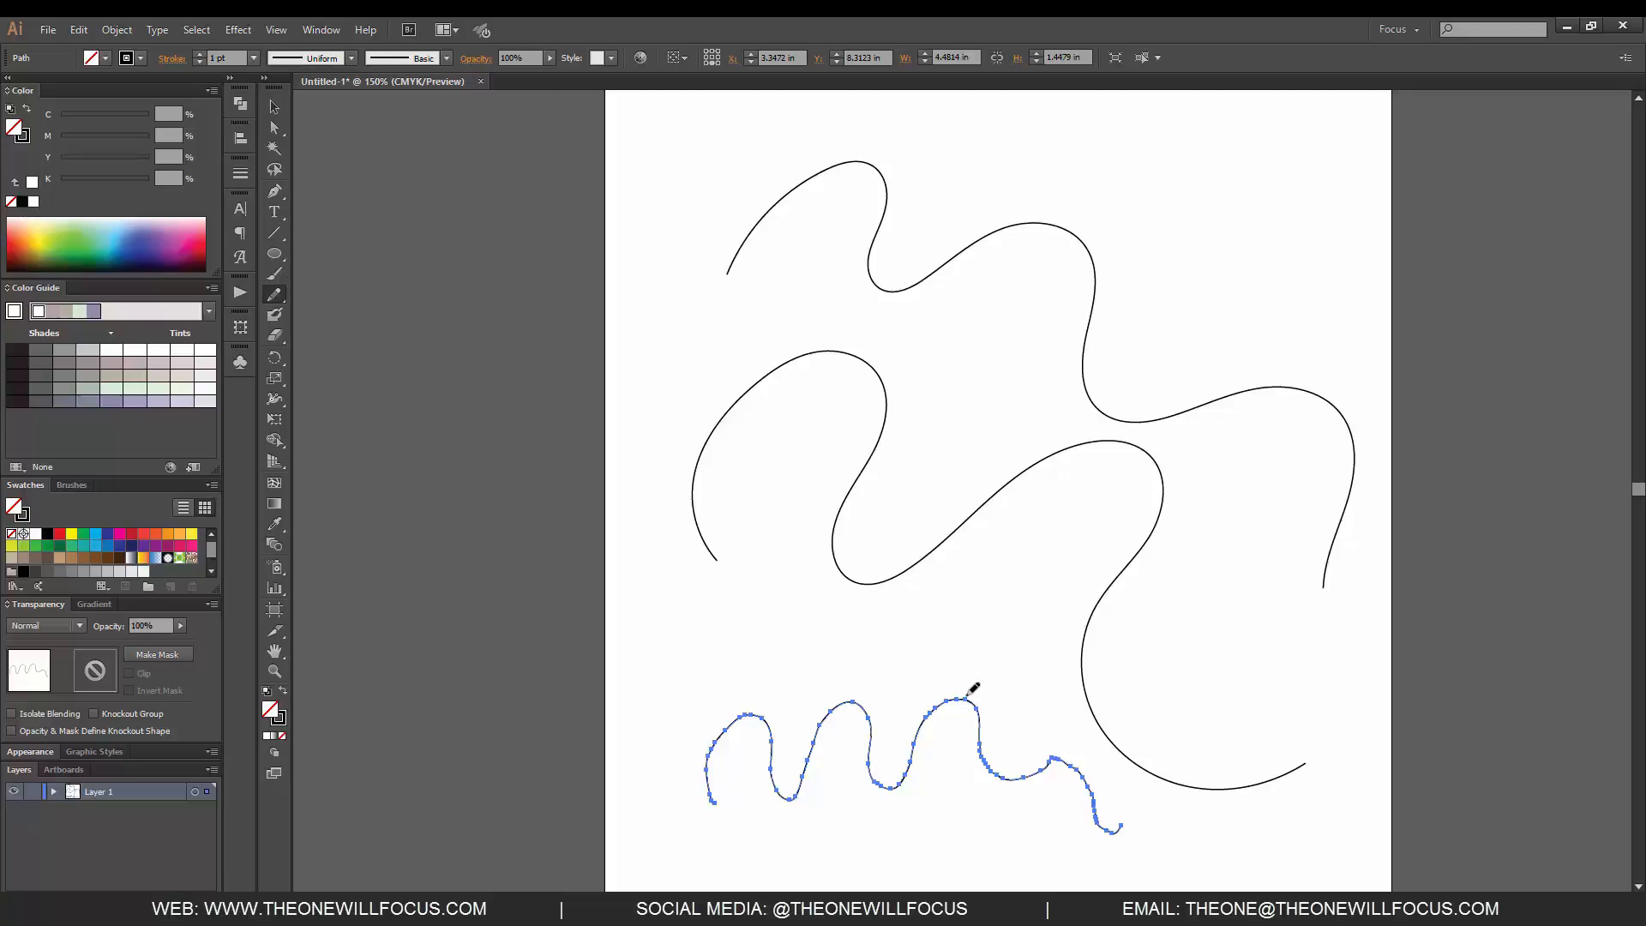
- Set the Pencil tool's fidelity one notch above Accurate and draw two wavy paths, about 3.9 × 2.5 in and 2.5 × 0.8 in
{"action": "double_click", "coordinate": [274, 295]}
{"action": "left_click_drag", "start_coordinate": [398, 314], "coordinate": [993, 338]}
{"action": "left_click", "coordinate": [1004, 398]}
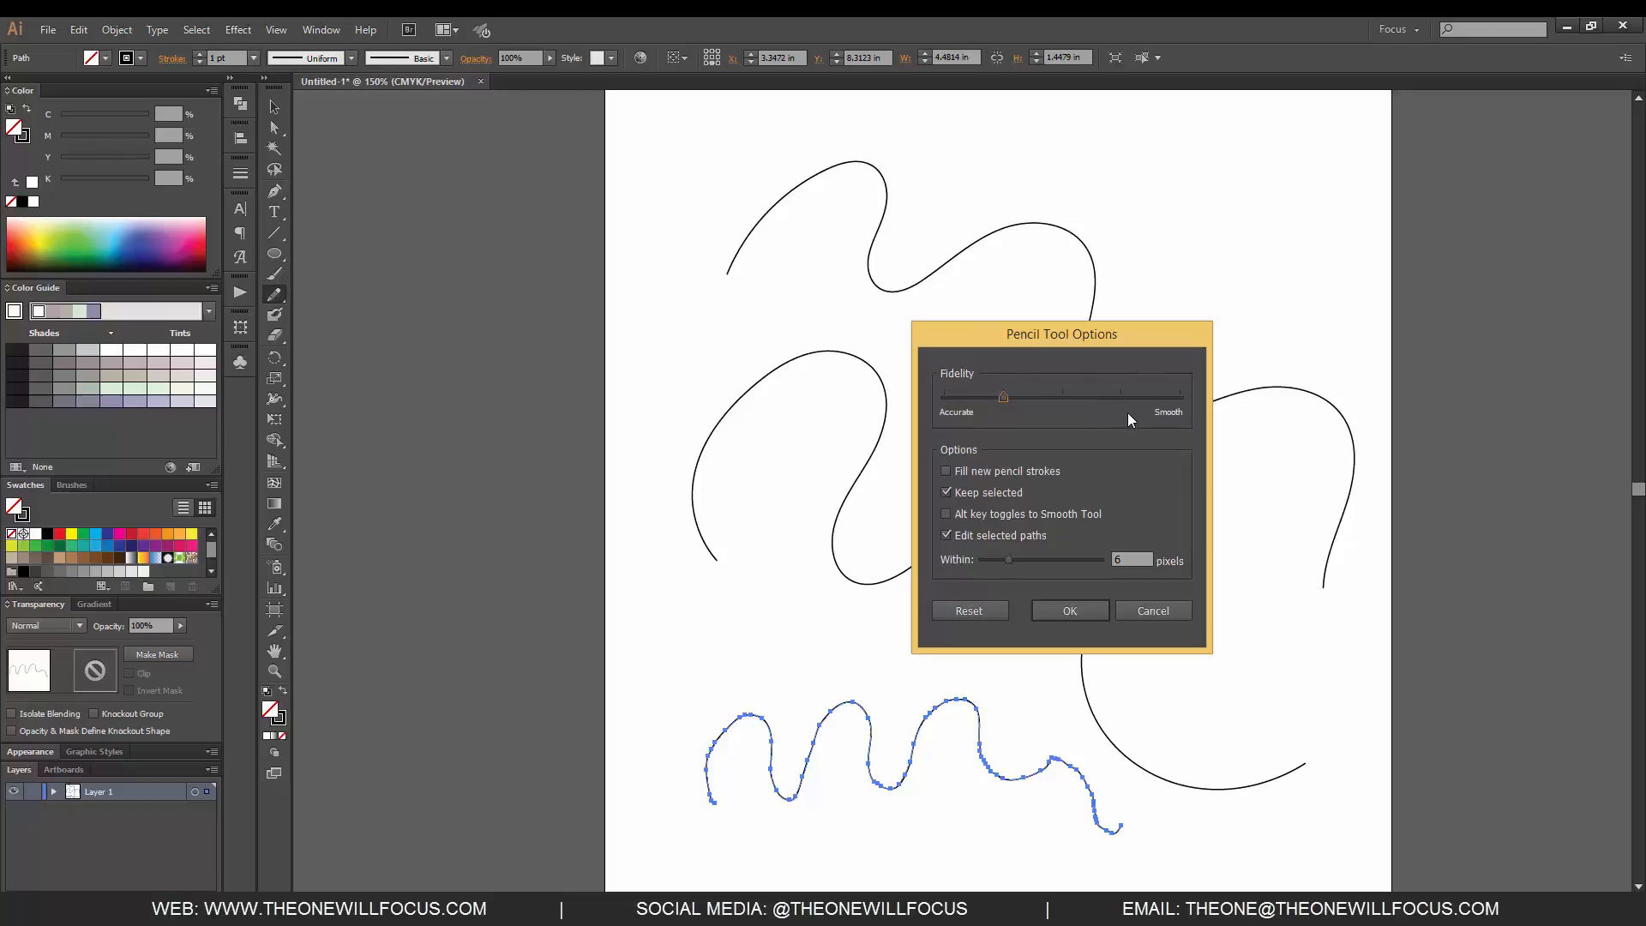
{"action": "left_click", "coordinate": [1082, 604]}
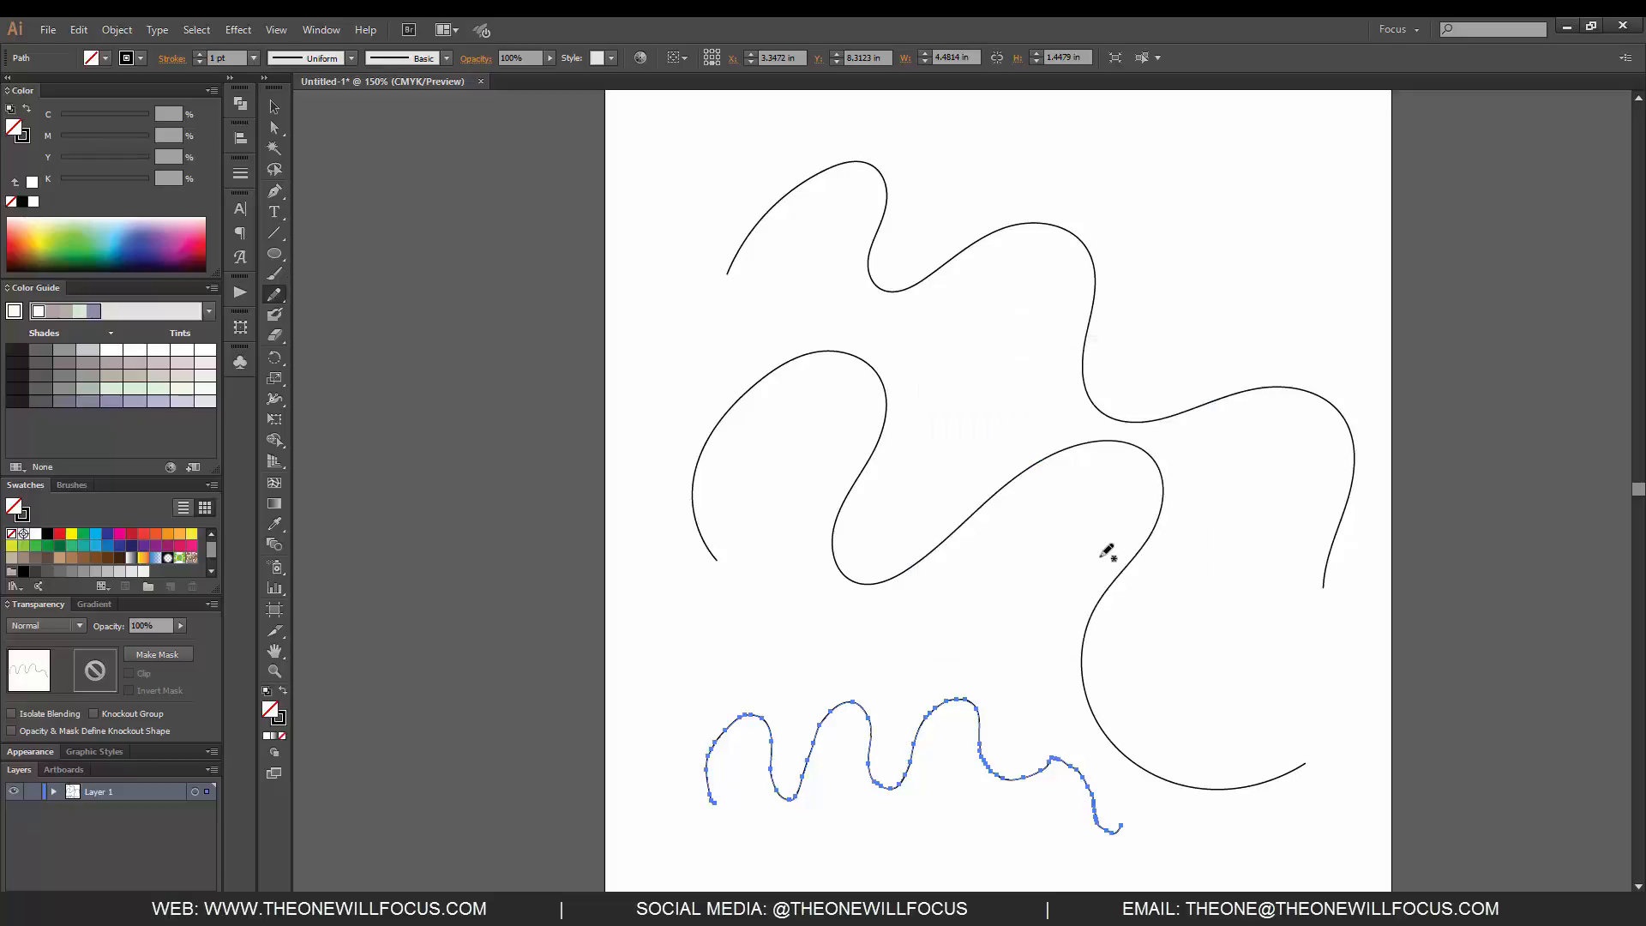
{"action": "mouse_move", "coordinate": [936, 227]}
{"action": "left_mouse_down"}
{"action": "mouse_move", "coordinate": [1084, 129]}
{"action": "mouse_move", "coordinate": [1105, 217]}
{"action": "mouse_move", "coordinate": [1278, 205]}
{"action": "mouse_move", "coordinate": [1277, 355]}
{"action": "left_mouse_up"}
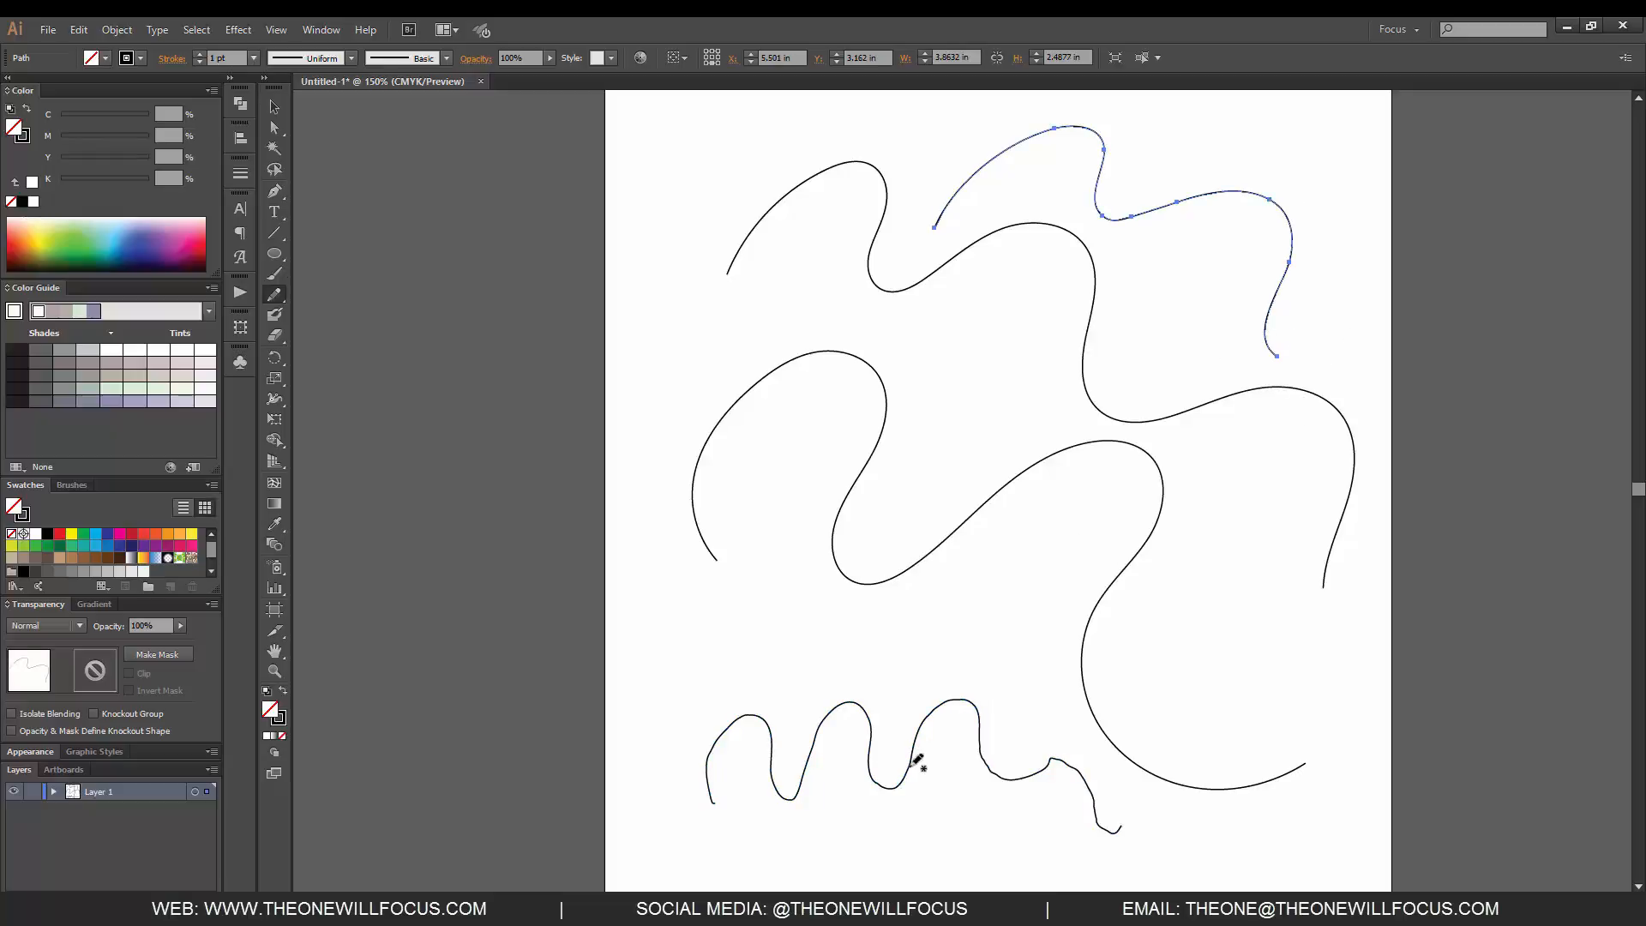
{"action": "mouse_move", "coordinate": [857, 660]}
{"action": "left_mouse_down"}
{"action": "mouse_move", "coordinate": [875, 639]}
{"action": "mouse_move", "coordinate": [1087, 661]}
{"action": "left_mouse_up"}
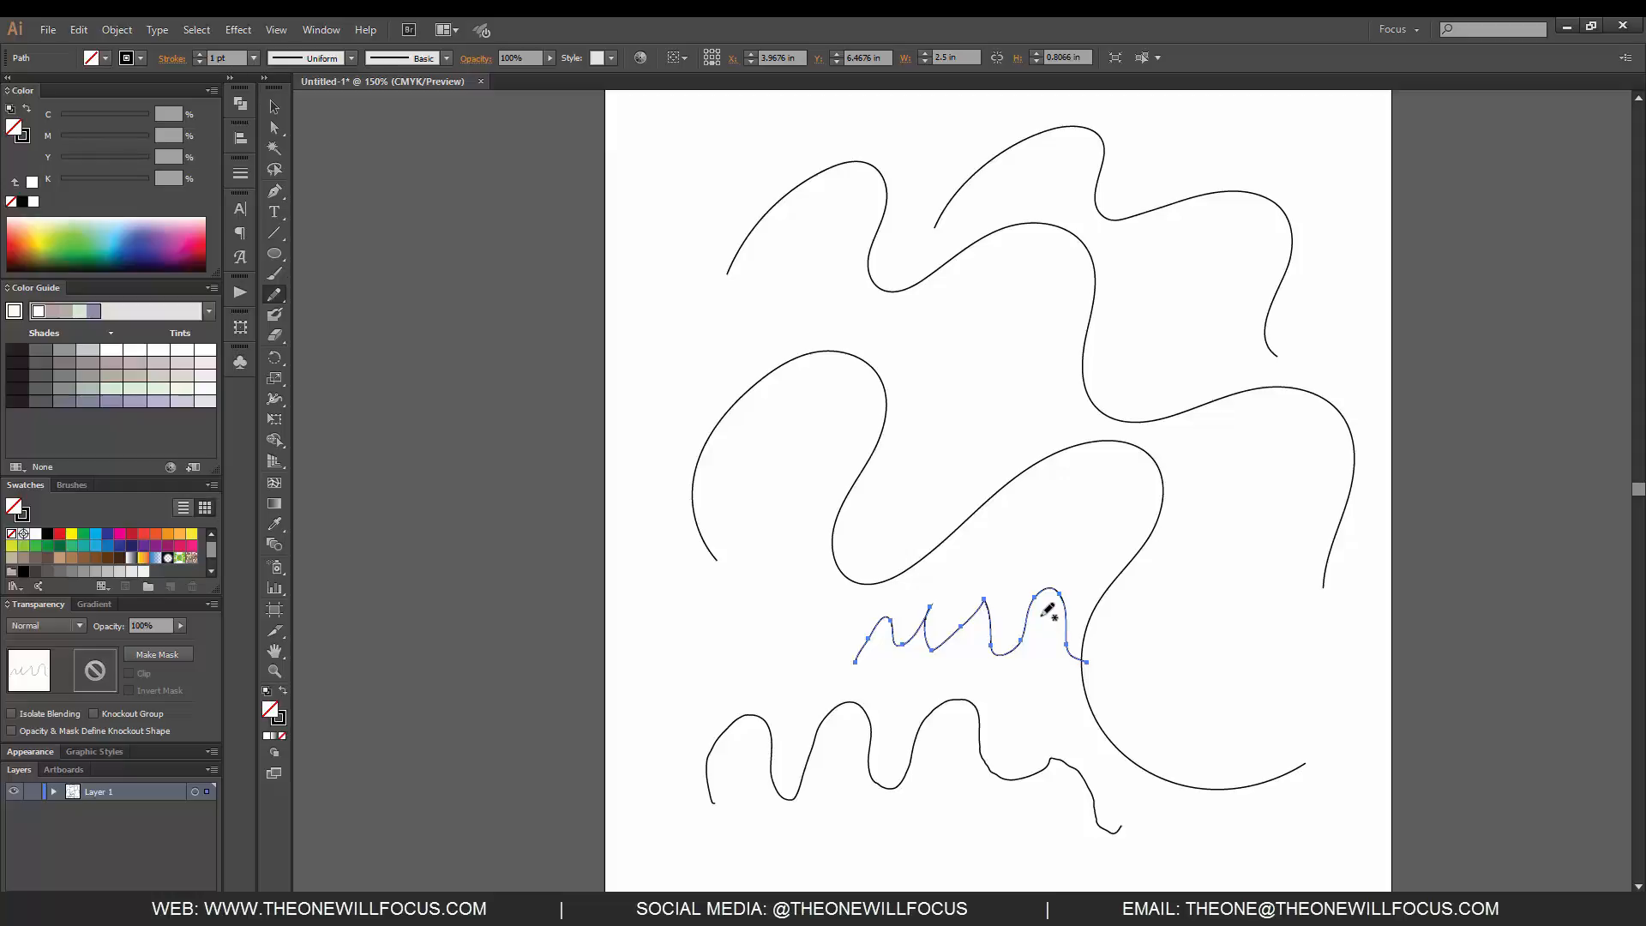
- Delete all paths and draw a large open curve about 4.8 × 5.7 in, starting at the artboard's left edge
{"action": "key", "text": "ctrl+a"}
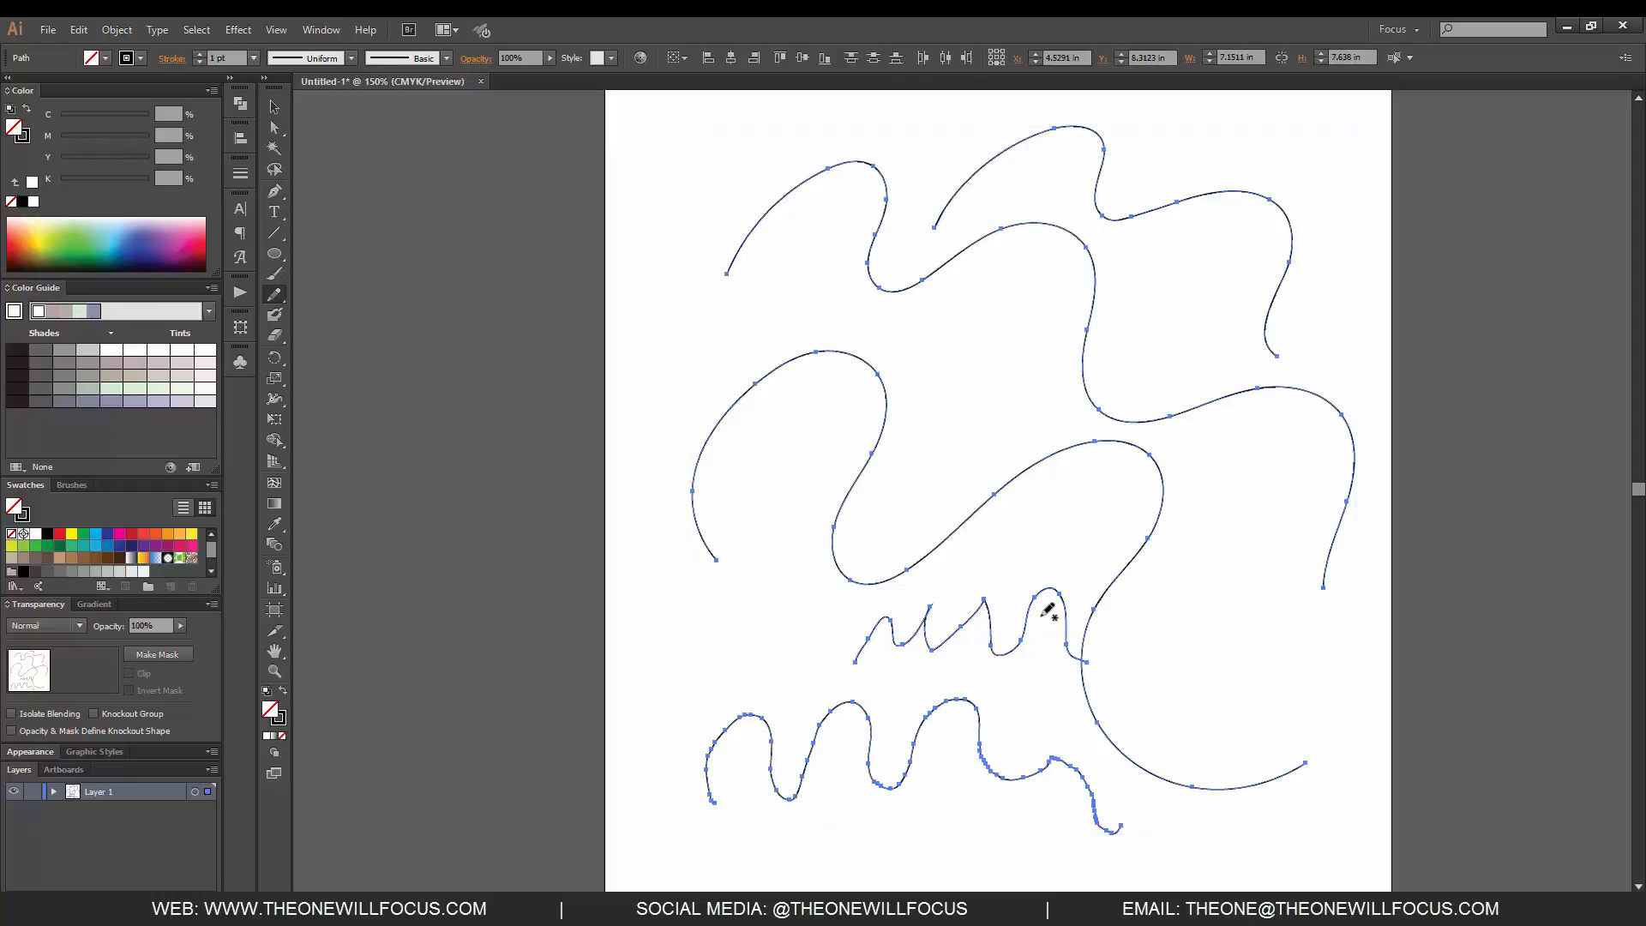
{"action": "key", "text": "Delete"}
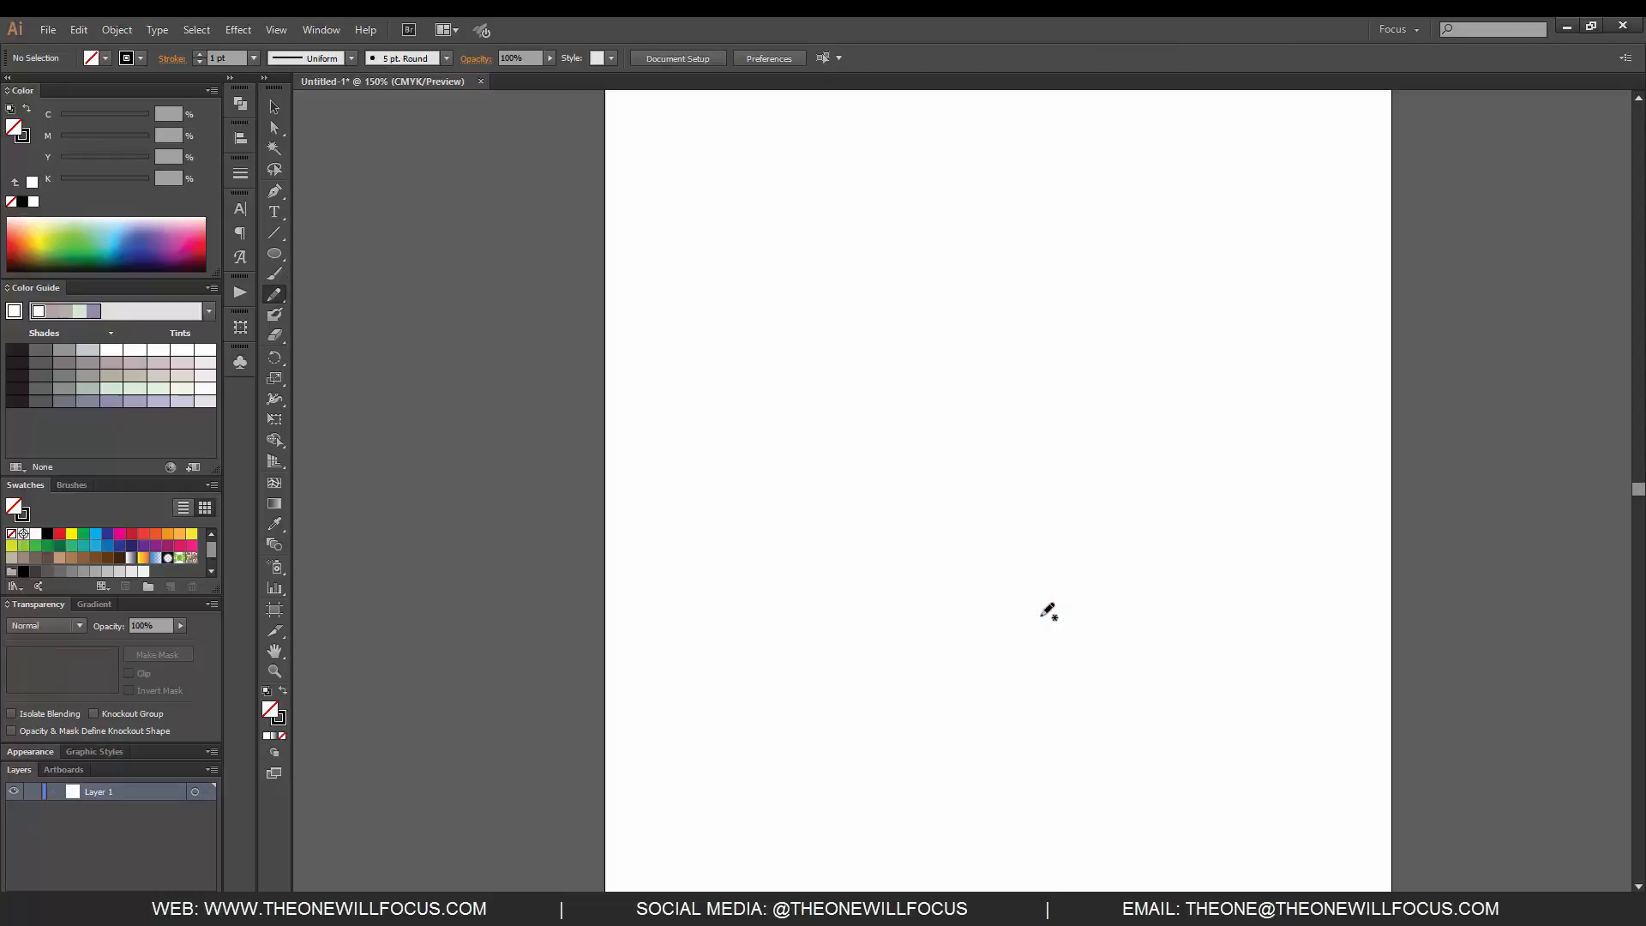
{"action": "mouse_move", "coordinate": [607, 288]}
{"action": "left_mouse_down"}
{"action": "mouse_move", "coordinate": [619, 256]}
{"action": "mouse_move", "coordinate": [931, 712]}
{"action": "left_mouse_up"}
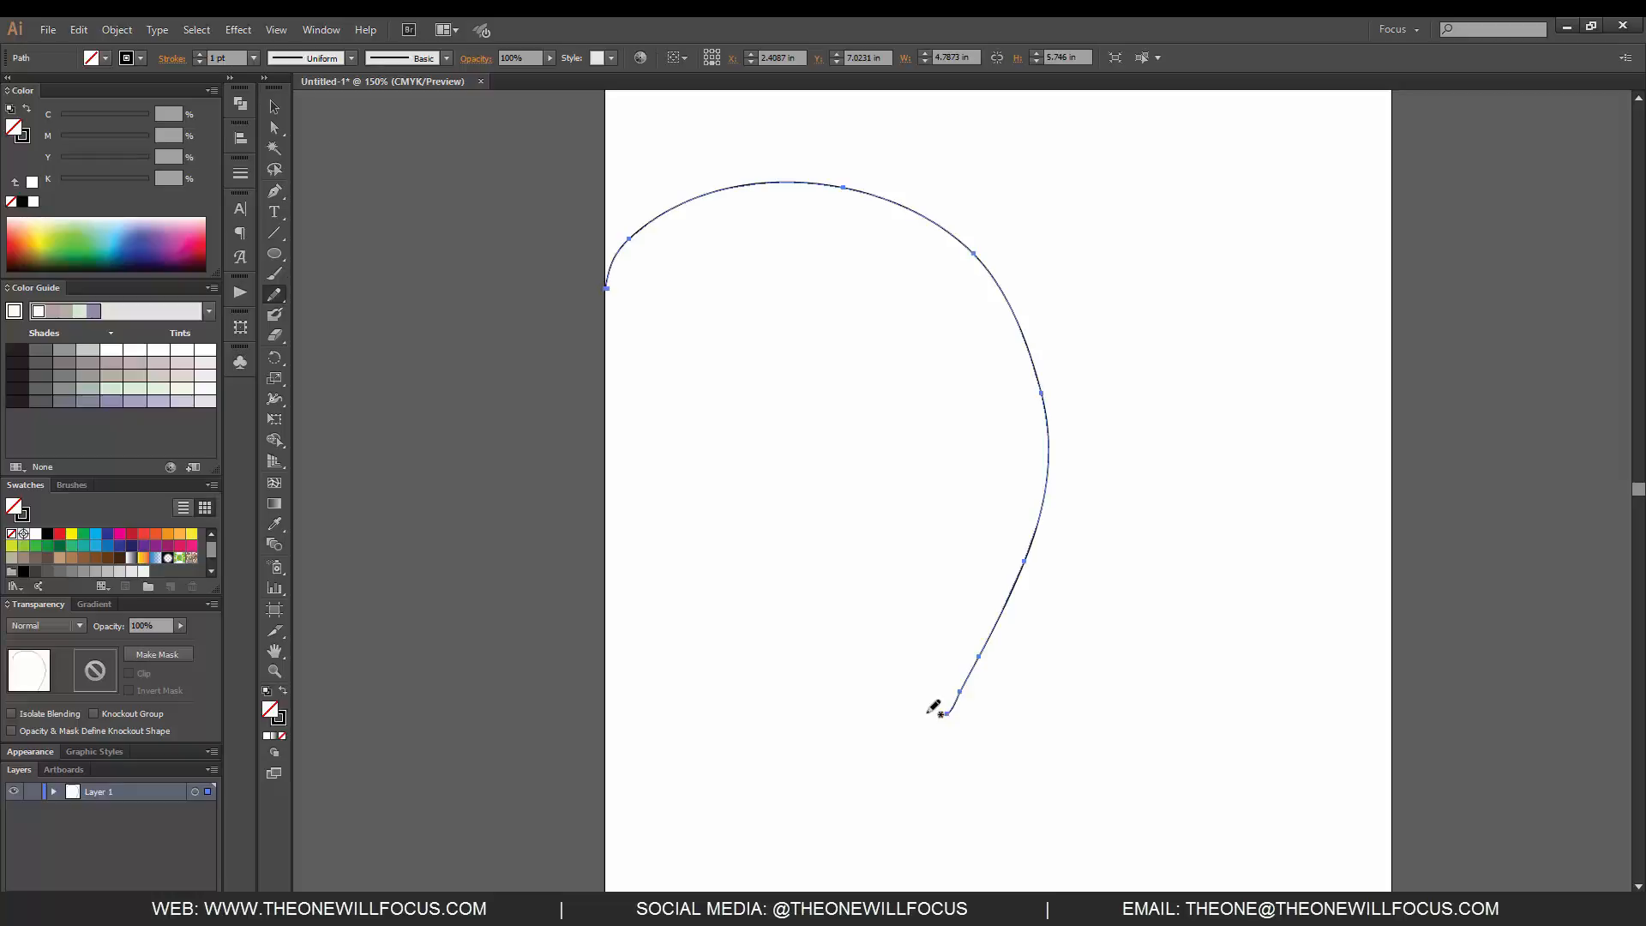
- Set the Pencil tool's fidelity fully to Smooth, draw a long arc about 3.7 × 8.1 in right of the first curve, and deselect it
{"action": "left_click", "coordinate": [275, 298]}
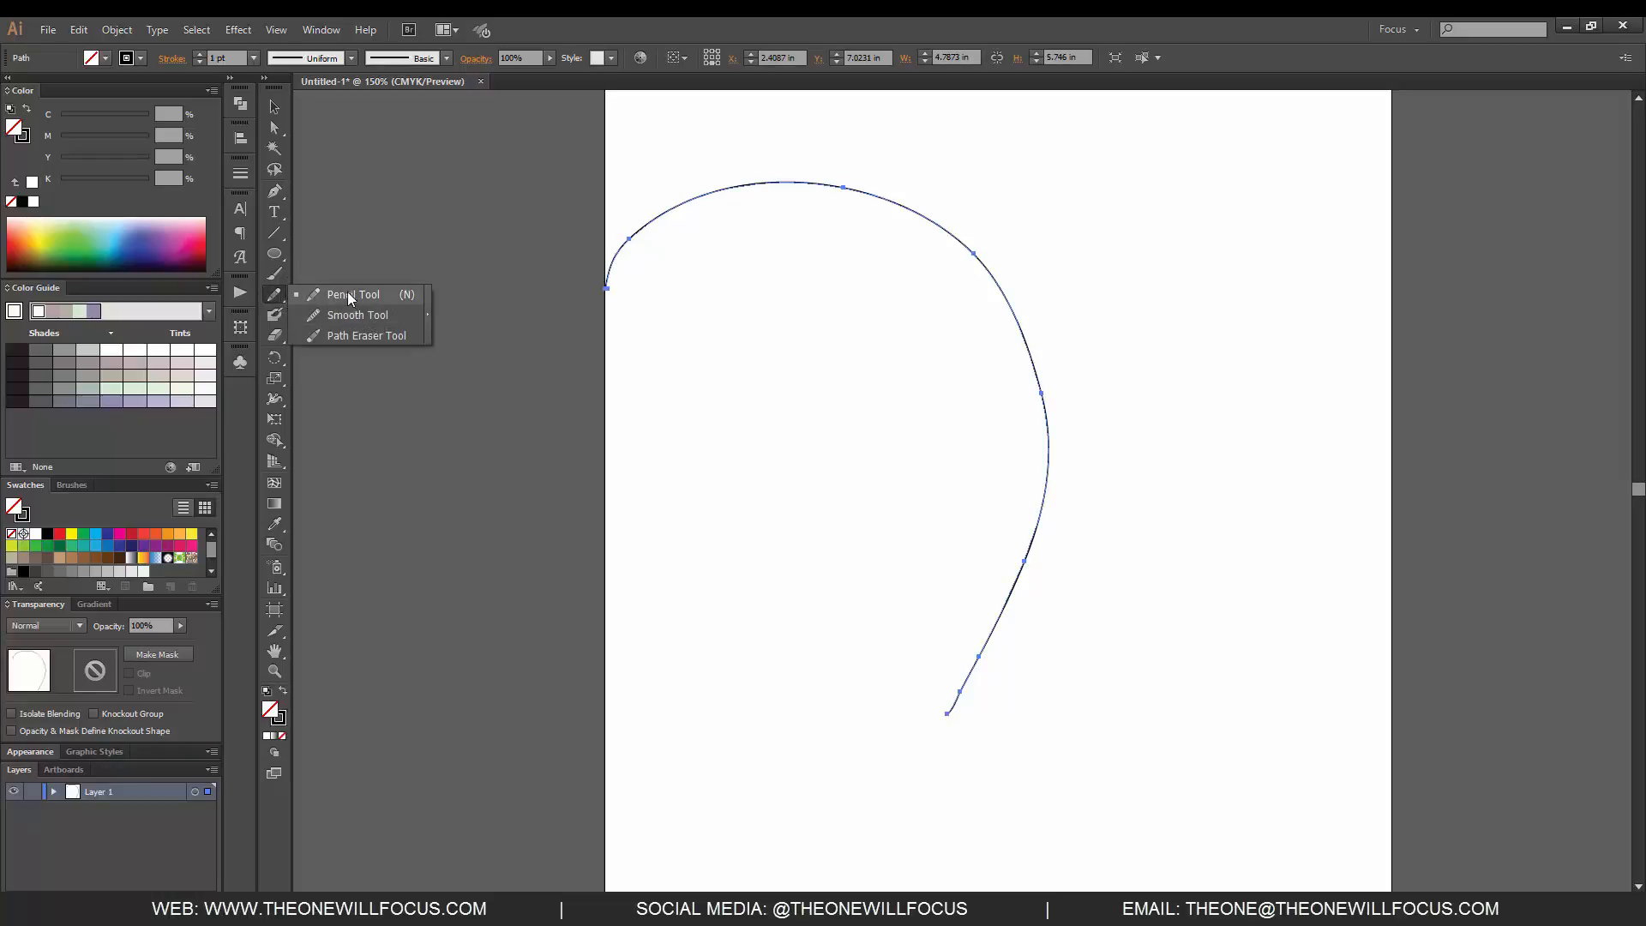
{"action": "left_click", "coordinate": [347, 294]}
{"action": "double_click", "coordinate": [274, 294]}
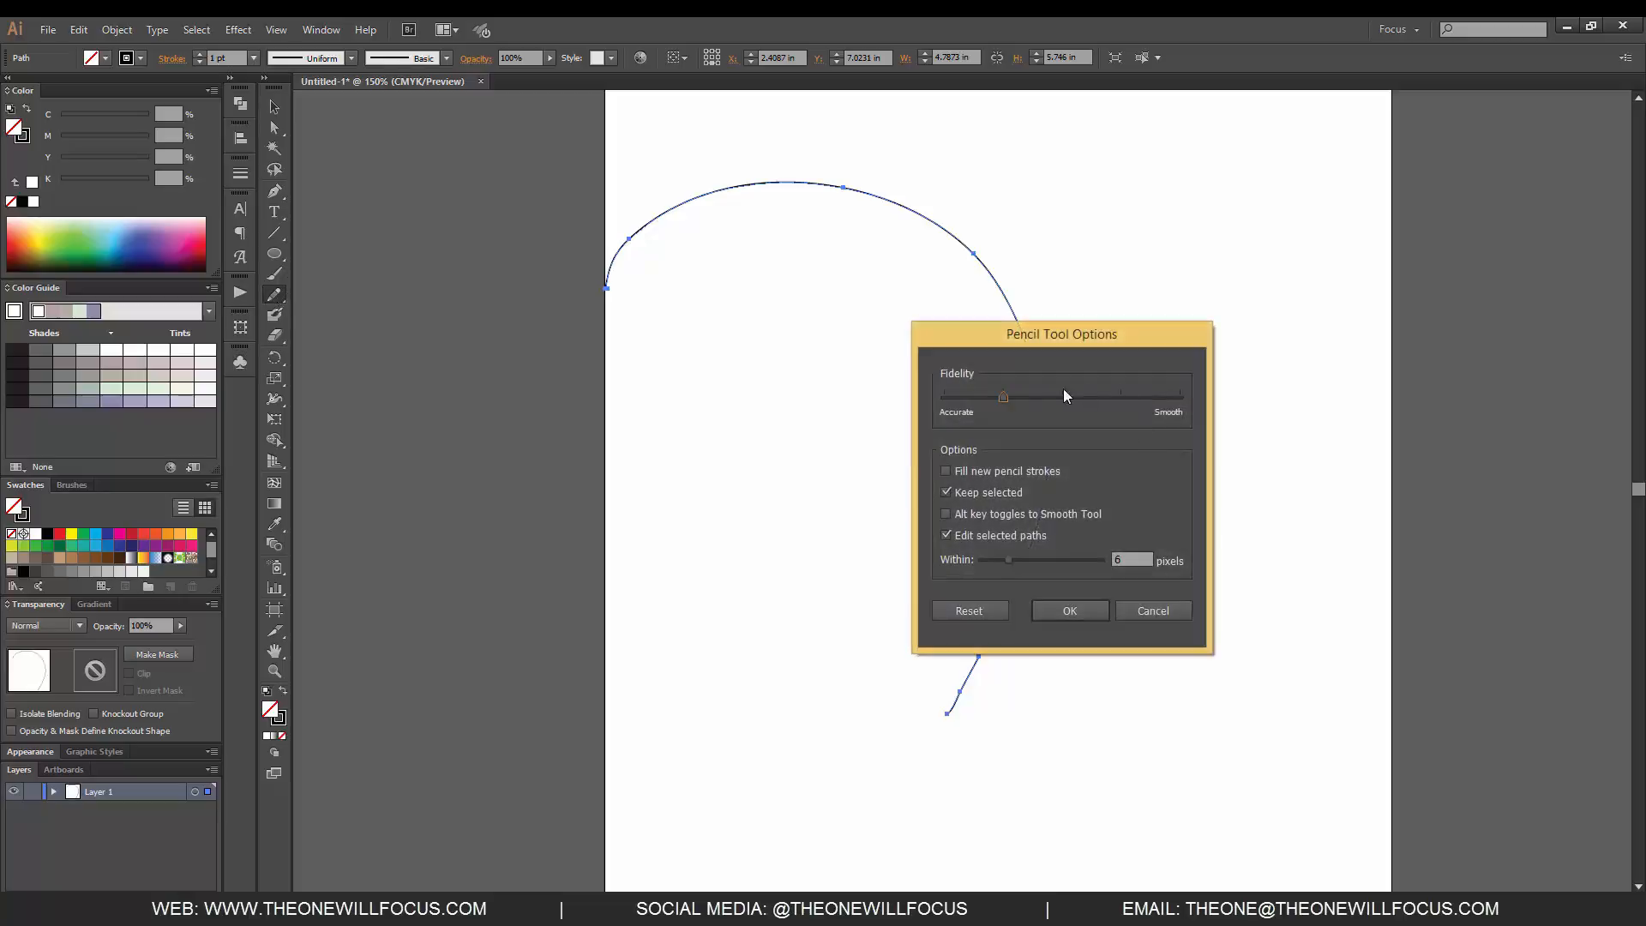
{"action": "left_click_drag", "start_coordinate": [1003, 397], "coordinate": [1203, 412]}
{"action": "left_click", "coordinate": [1084, 619]}
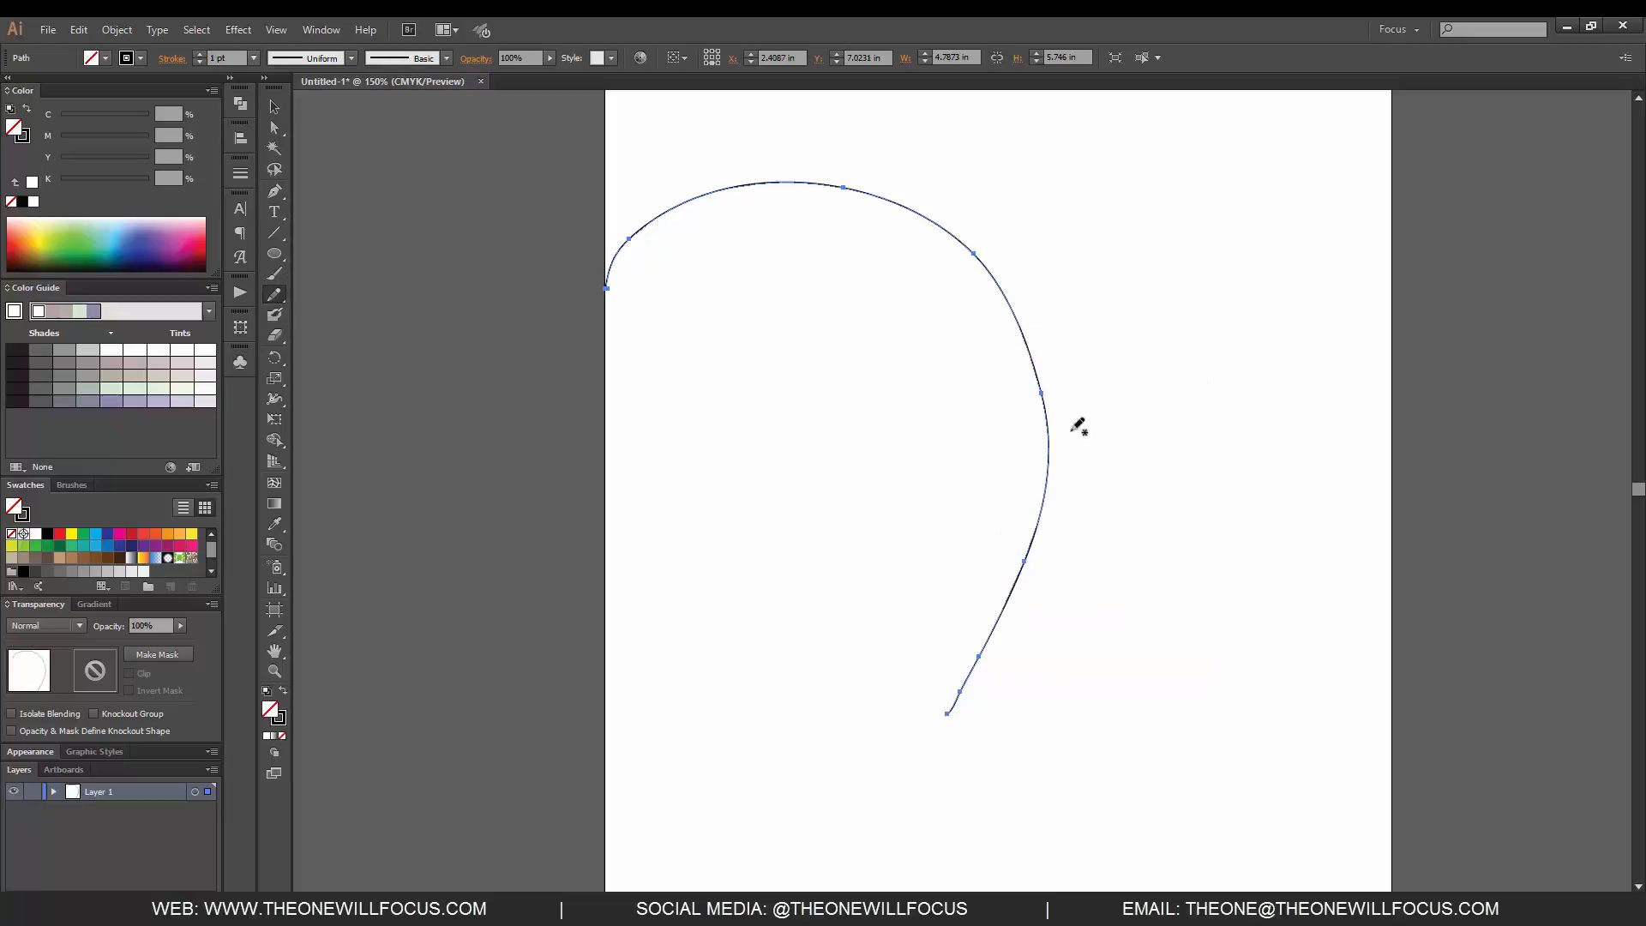
{"action": "mouse_move", "coordinate": [941, 116]}
{"action": "left_mouse_down"}
{"action": "mouse_move", "coordinate": [1056, 142]}
{"action": "mouse_move", "coordinate": [1275, 400]}
{"action": "mouse_move", "coordinate": [1102, 835]}
{"action": "left_mouse_up"}
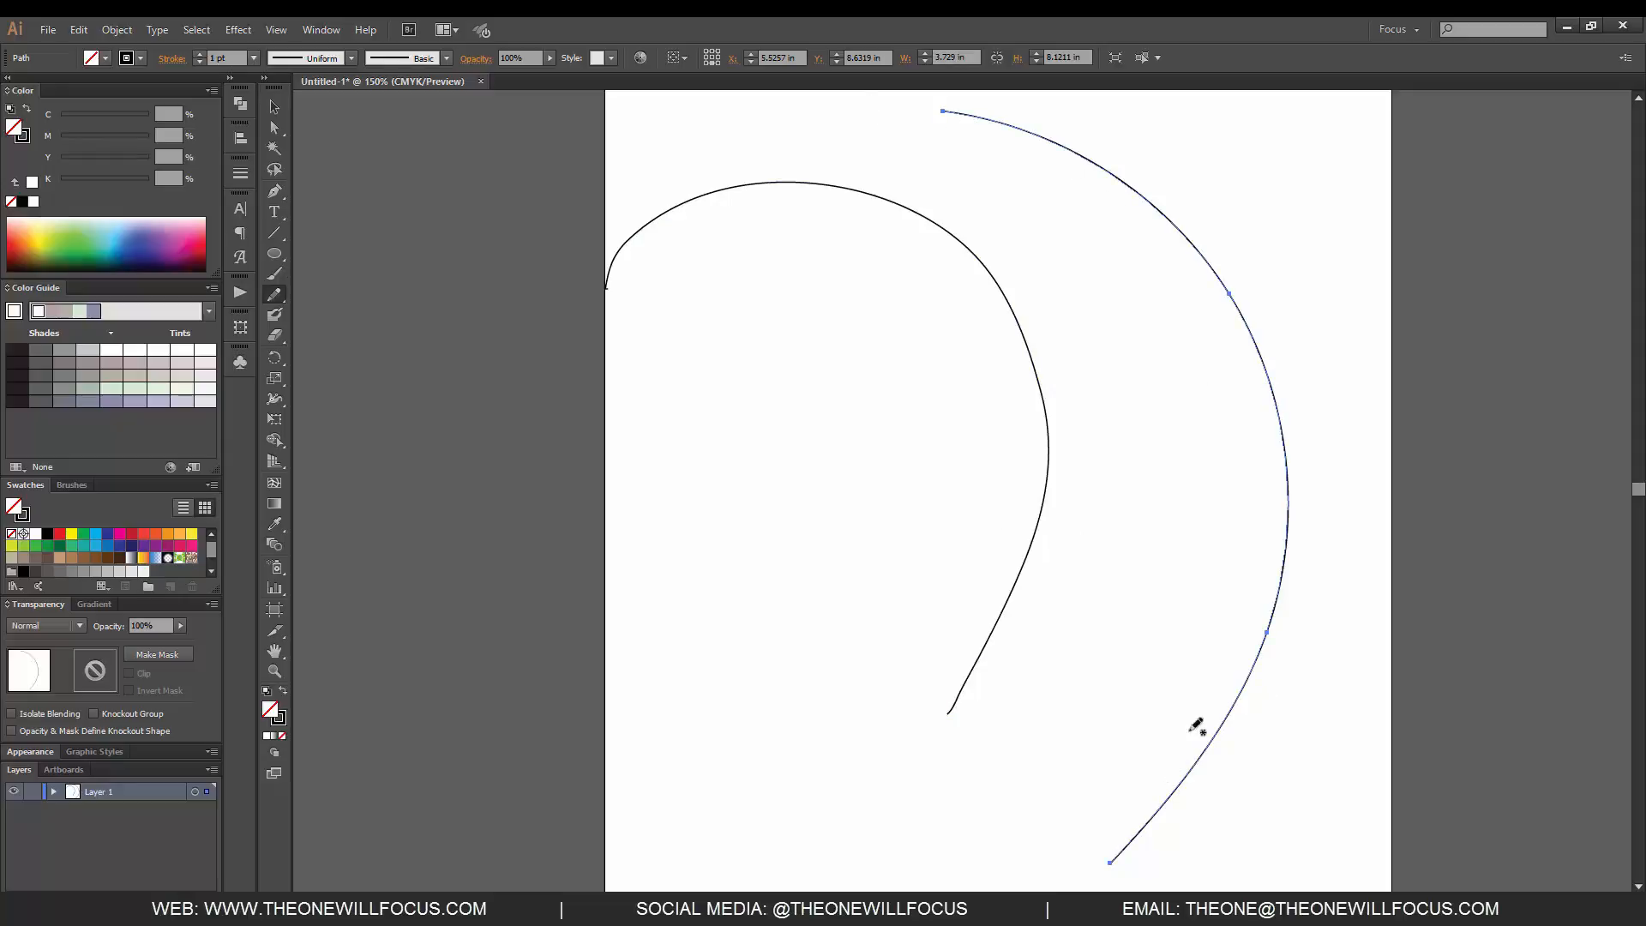
{"action": "key", "text": "v"}
{"action": "left_click", "coordinate": [1125, 694]}
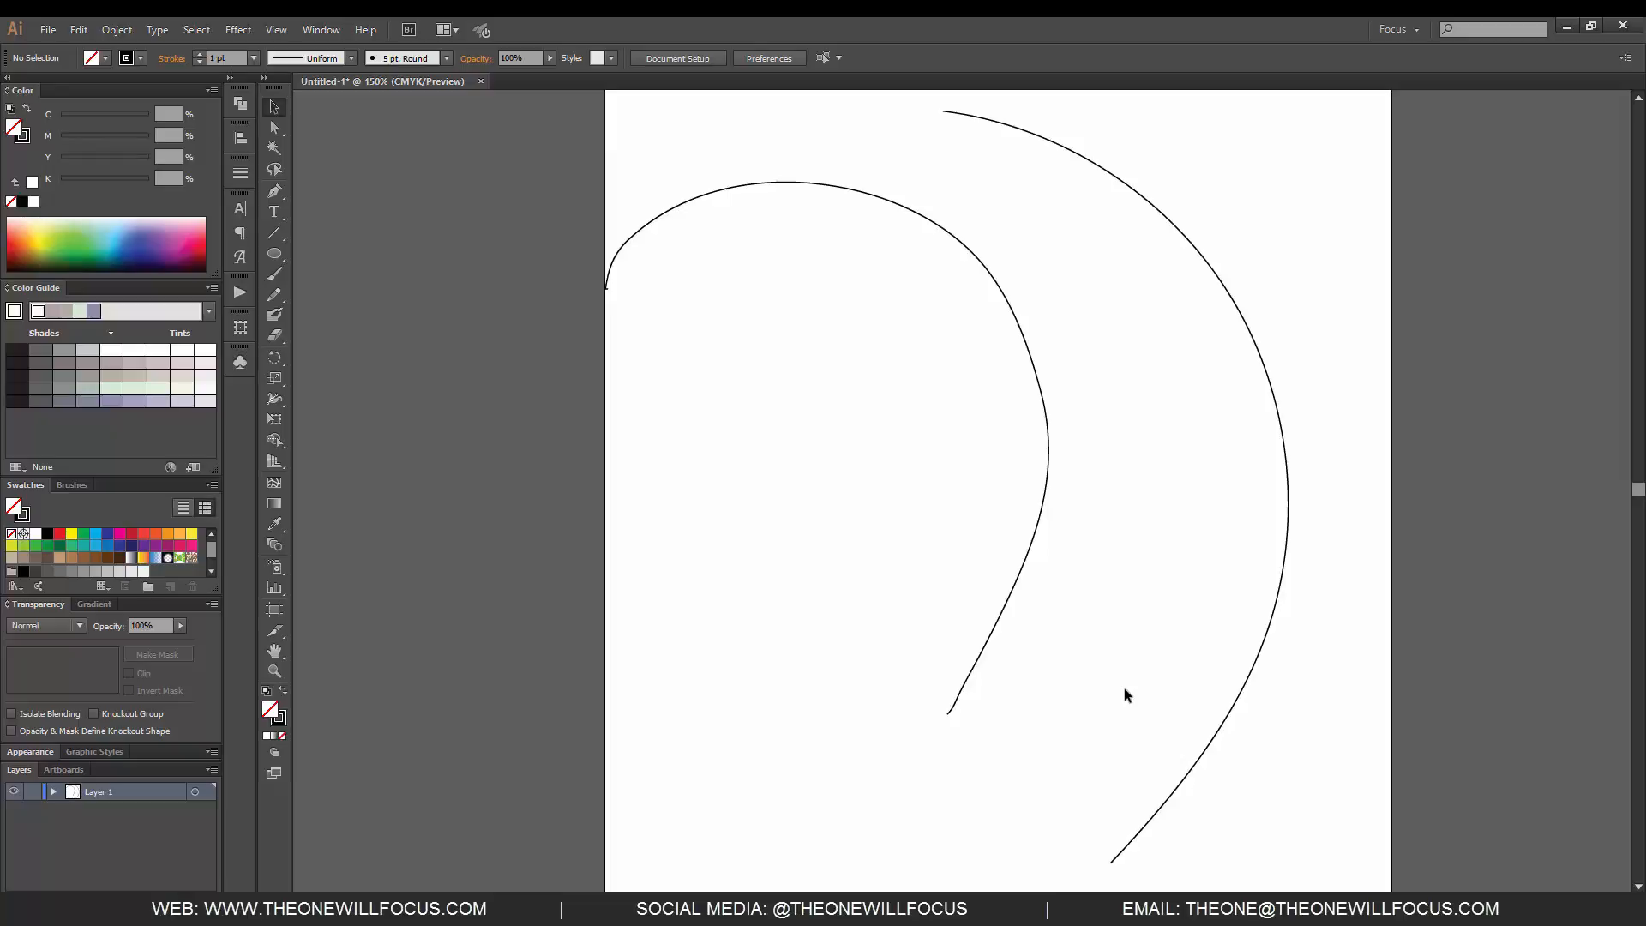
- Draw wavy test paths over the two curves with the Pencil tool, redraw parts of the selected one, and delete them
{"action": "double_click", "coordinate": [276, 294]}
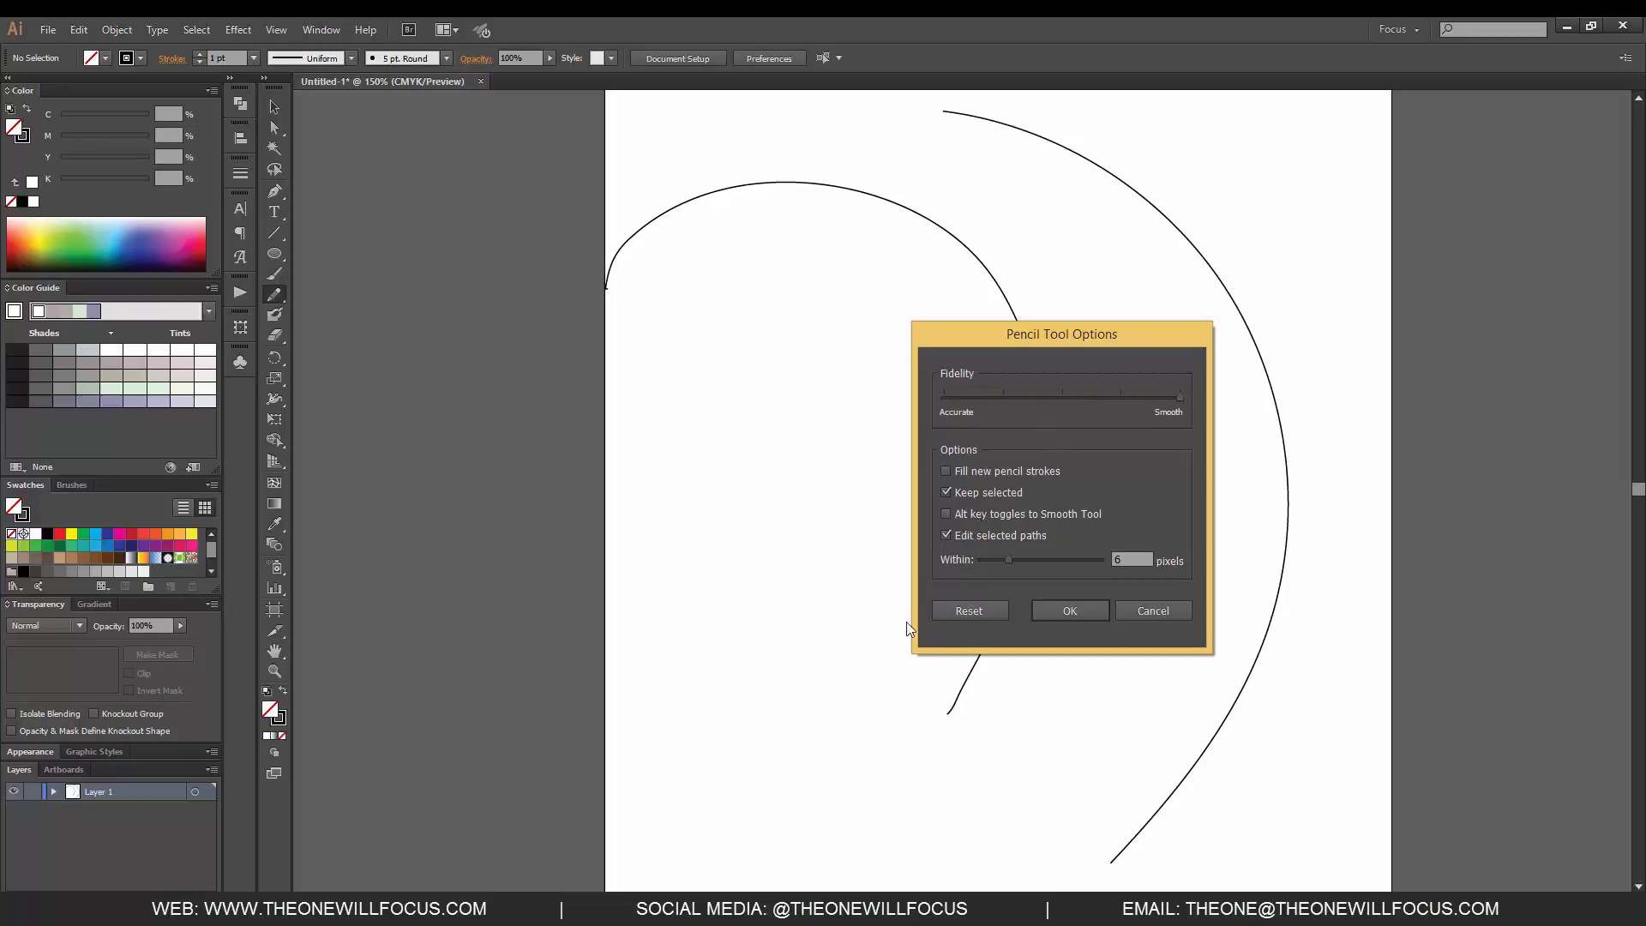
{"action": "left_click", "coordinate": [1064, 610]}
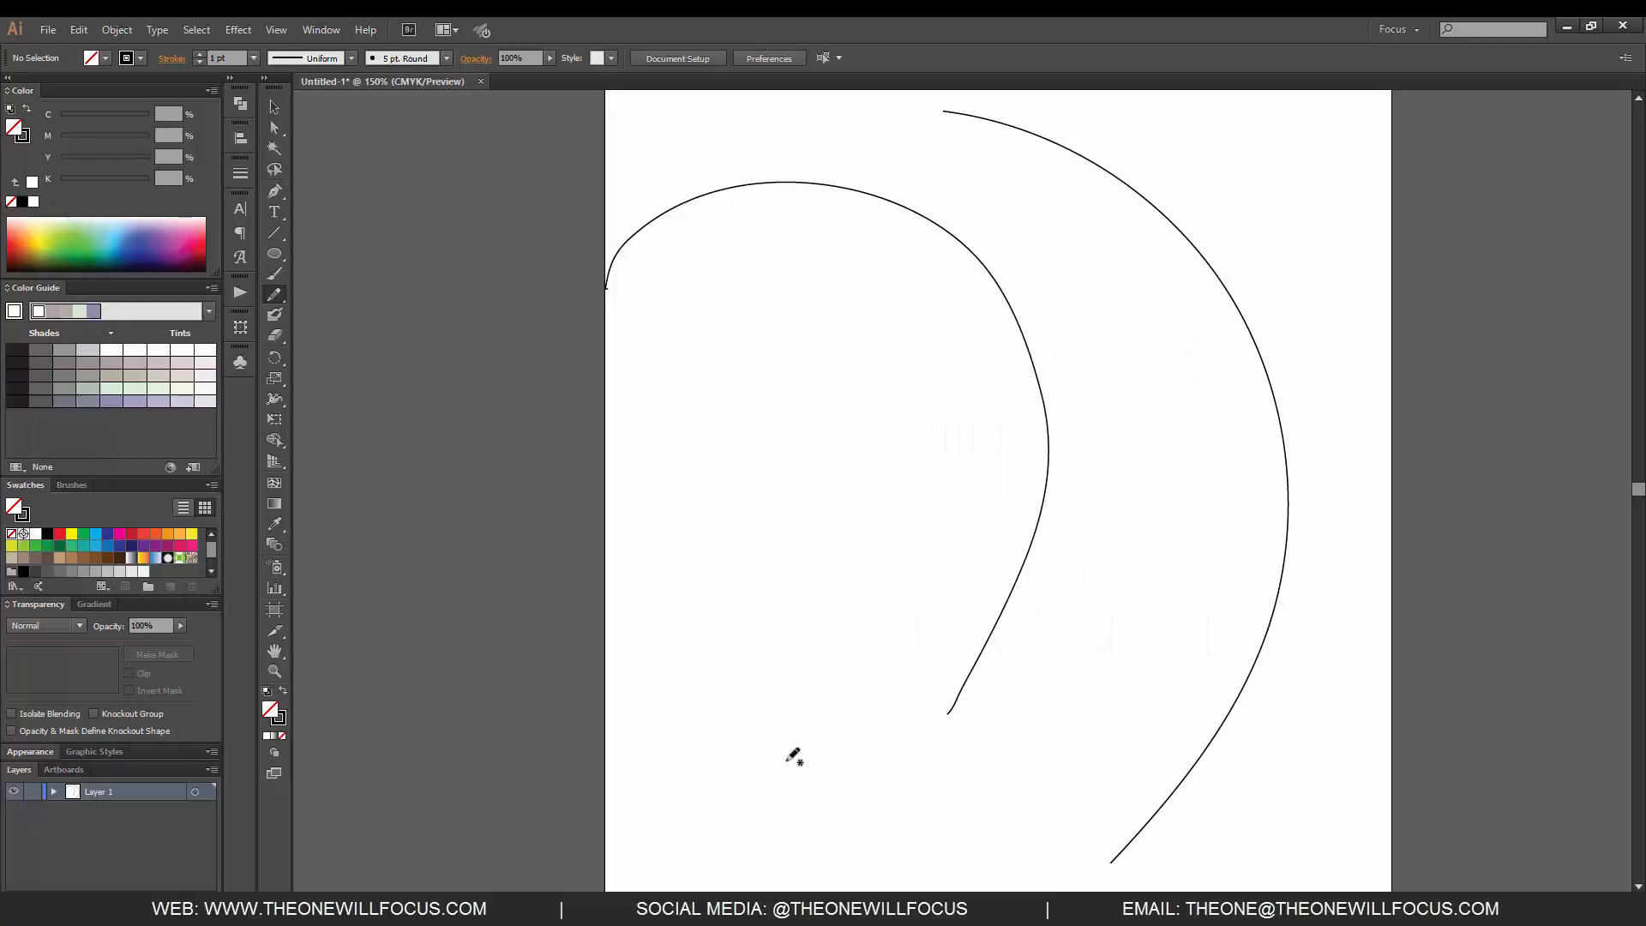
{"action": "mouse_move", "coordinate": [639, 507]}
{"action": "left_mouse_down"}
{"action": "mouse_move", "coordinate": [717, 536]}
{"action": "mouse_move", "coordinate": [885, 546]}
{"action": "left_mouse_up"}
{"action": "mouse_move", "coordinate": [867, 607]}
{"action": "left_mouse_down"}
{"action": "mouse_move", "coordinate": [878, 728]}
{"action": "mouse_move", "coordinate": [908, 797]}
{"action": "mouse_move", "coordinate": [1139, 577]}
{"action": "mouse_move", "coordinate": [1241, 361]}
{"action": "mouse_move", "coordinate": [537, 408]}
{"action": "mouse_move", "coordinate": [1227, 250]}
{"action": "mouse_move", "coordinate": [1242, 357]}
{"action": "mouse_move", "coordinate": [1225, 564]}
{"action": "mouse_move", "coordinate": [1051, 760]}
{"action": "mouse_move", "coordinate": [1164, 522]}
{"action": "mouse_move", "coordinate": [1121, 328]}
{"action": "mouse_move", "coordinate": [1295, 420]}
{"action": "mouse_move", "coordinate": [1252, 688]}
{"action": "left_mouse_up"}
{"action": "mouse_move", "coordinate": [1190, 740]}
{"action": "left_mouse_down"}
{"action": "mouse_move", "coordinate": [1021, 823]}
{"action": "mouse_move", "coordinate": [935, 818]}
{"action": "mouse_move", "coordinate": [1022, 675]}
{"action": "mouse_move", "coordinate": [1016, 567]}
{"action": "mouse_move", "coordinate": [910, 415]}
{"action": "mouse_move", "coordinate": [960, 348]}
{"action": "mouse_move", "coordinate": [1028, 342]}
{"action": "mouse_move", "coordinate": [1077, 388]}
{"action": "left_mouse_up"}
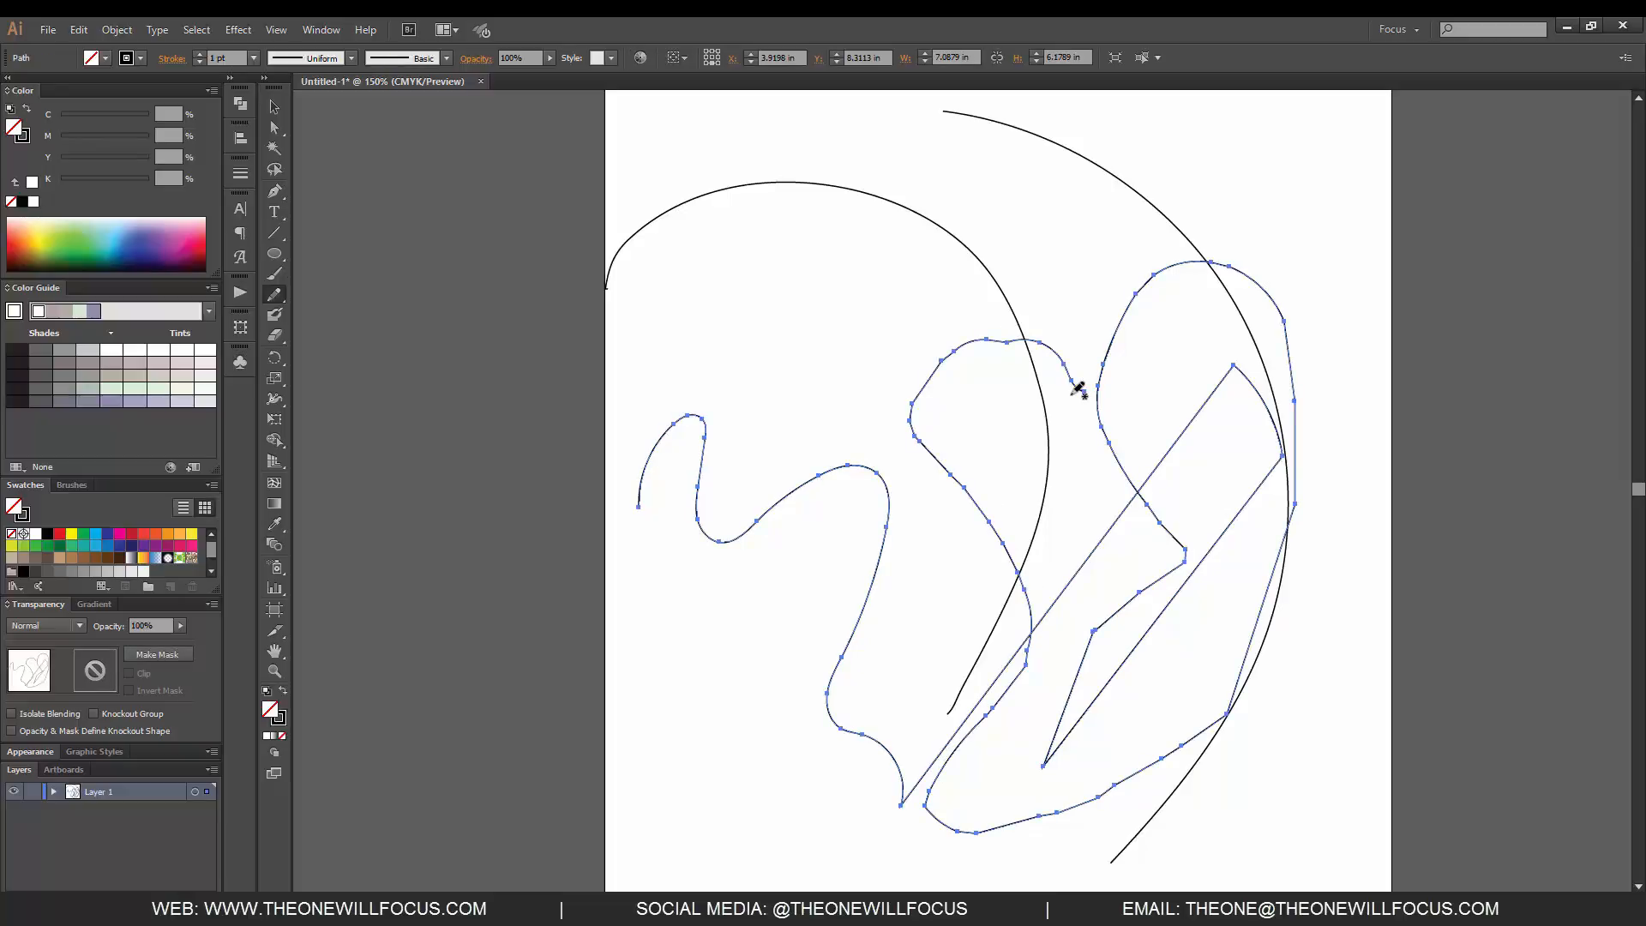
{"action": "key", "text": "Delete"}
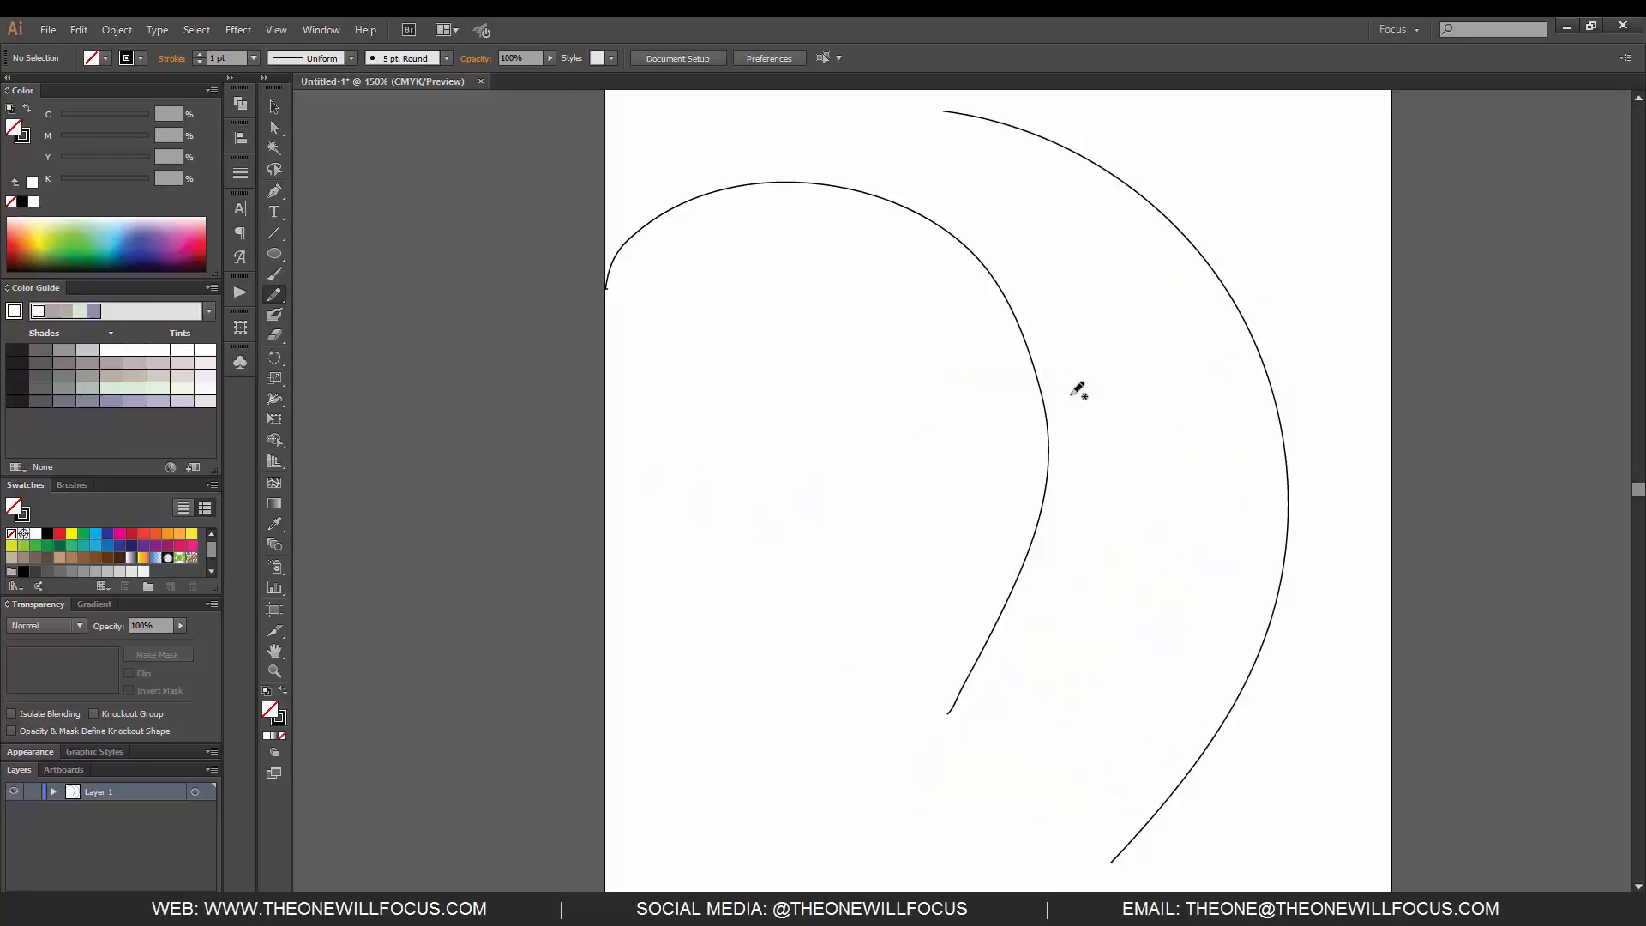
{"action": "mouse_move", "coordinate": [843, 645]}
{"action": "left_mouse_down"}
{"action": "mouse_move", "coordinate": [872, 610]}
{"action": "mouse_move", "coordinate": [908, 651]}
{"action": "mouse_move", "coordinate": [963, 661]}
{"action": "mouse_move", "coordinate": [1047, 627]}
{"action": "mouse_move", "coordinate": [1099, 516]}
{"action": "mouse_move", "coordinate": [1163, 519]}
{"action": "mouse_move", "coordinate": [1222, 587]}
{"action": "mouse_move", "coordinate": [1295, 740]}
{"action": "left_mouse_up"}
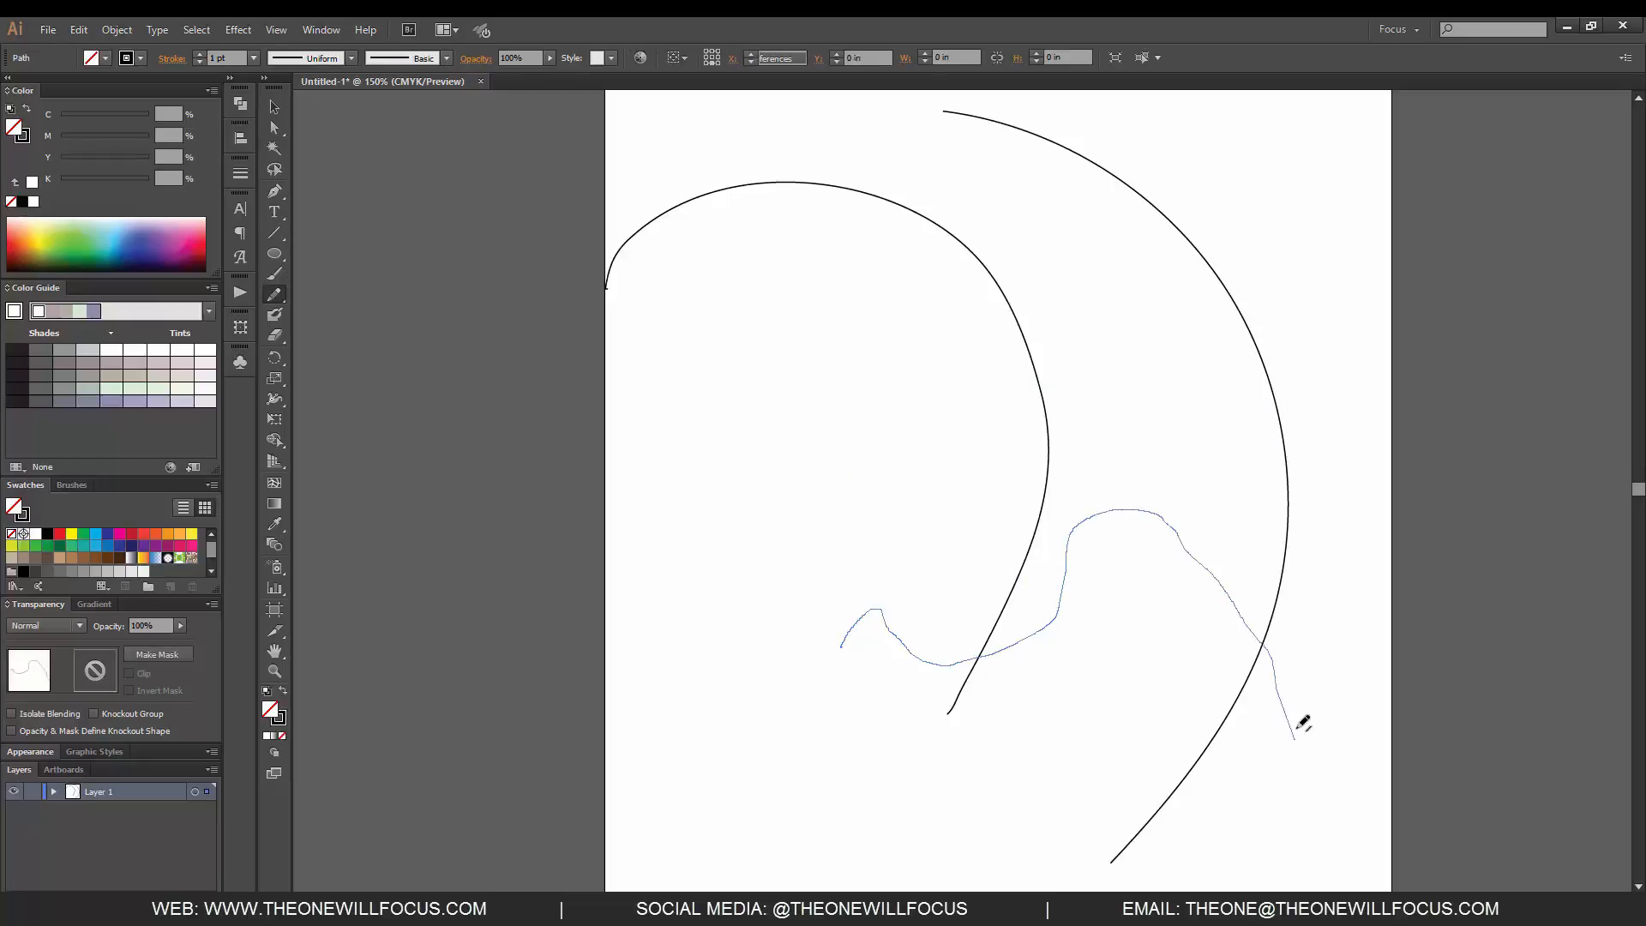
{"action": "key", "text": "Delete"}
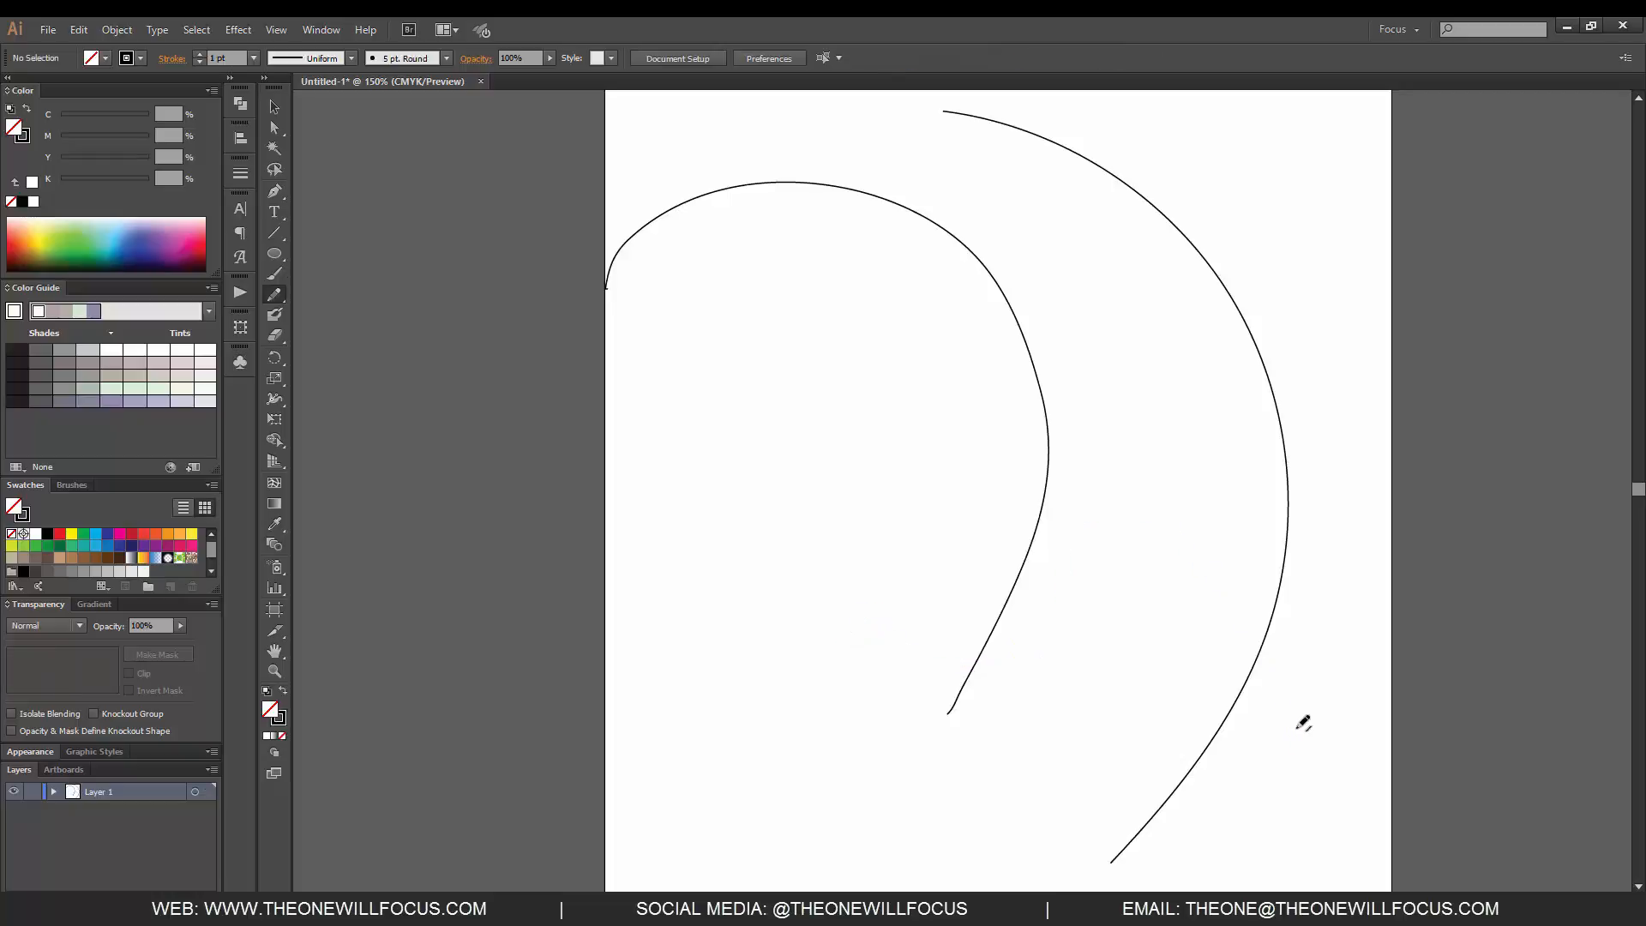
- Review the Pencil tool's options, including the pixel distance for editing selected paths
{"action": "double_click", "coordinate": [274, 294]}
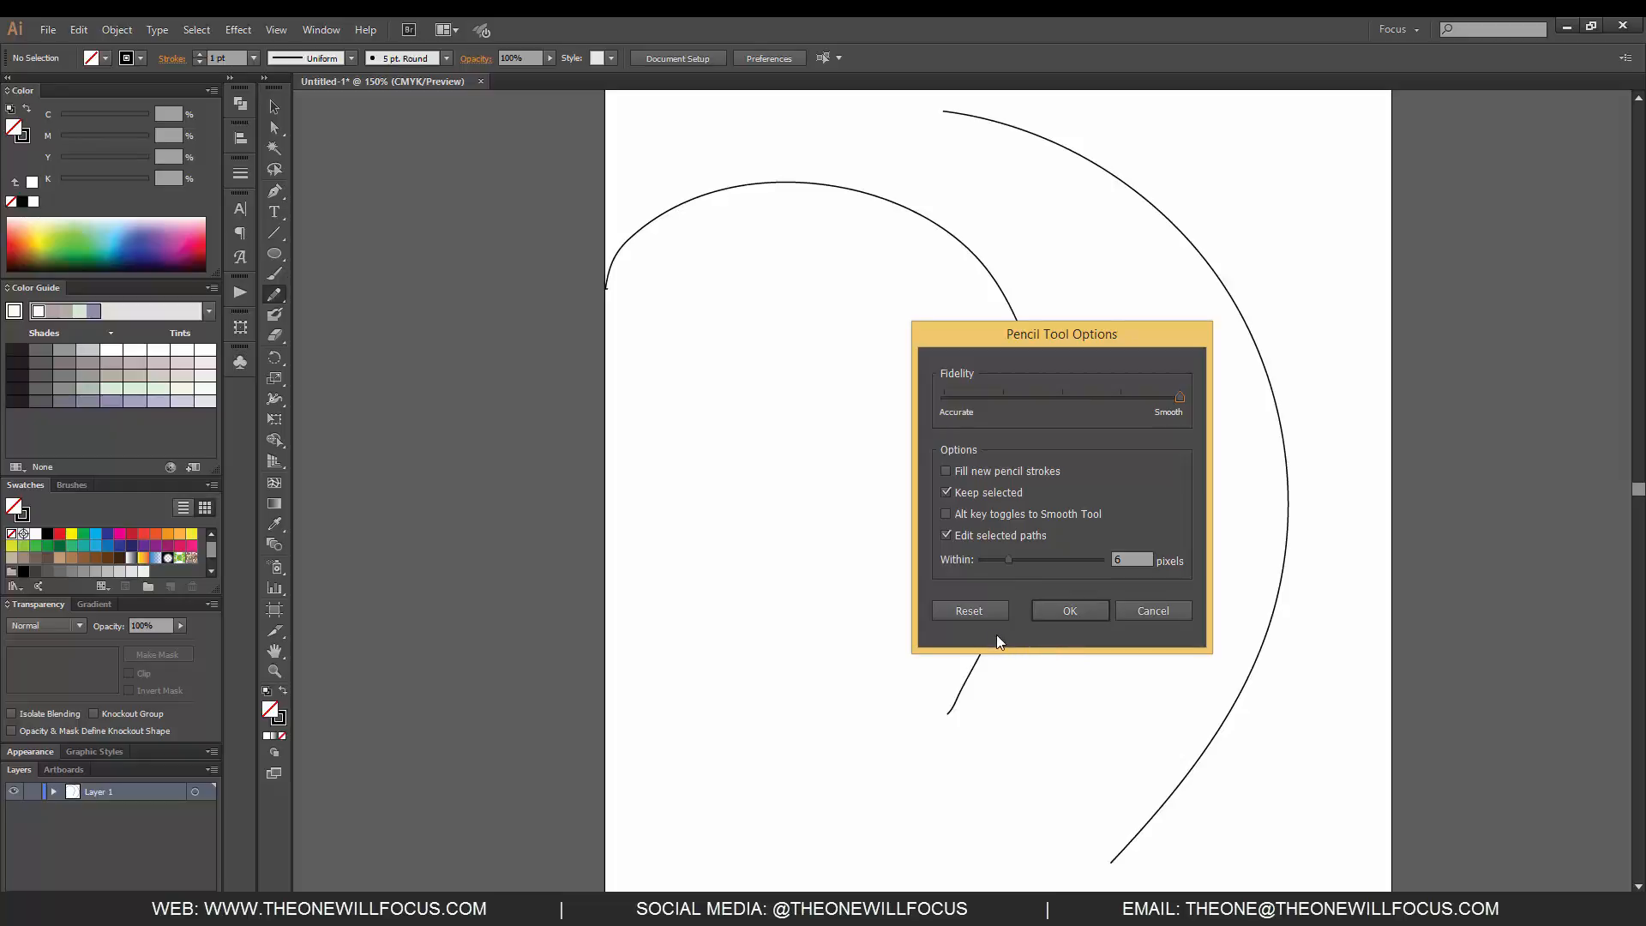
{"action": "left_click", "coordinate": [979, 560]}
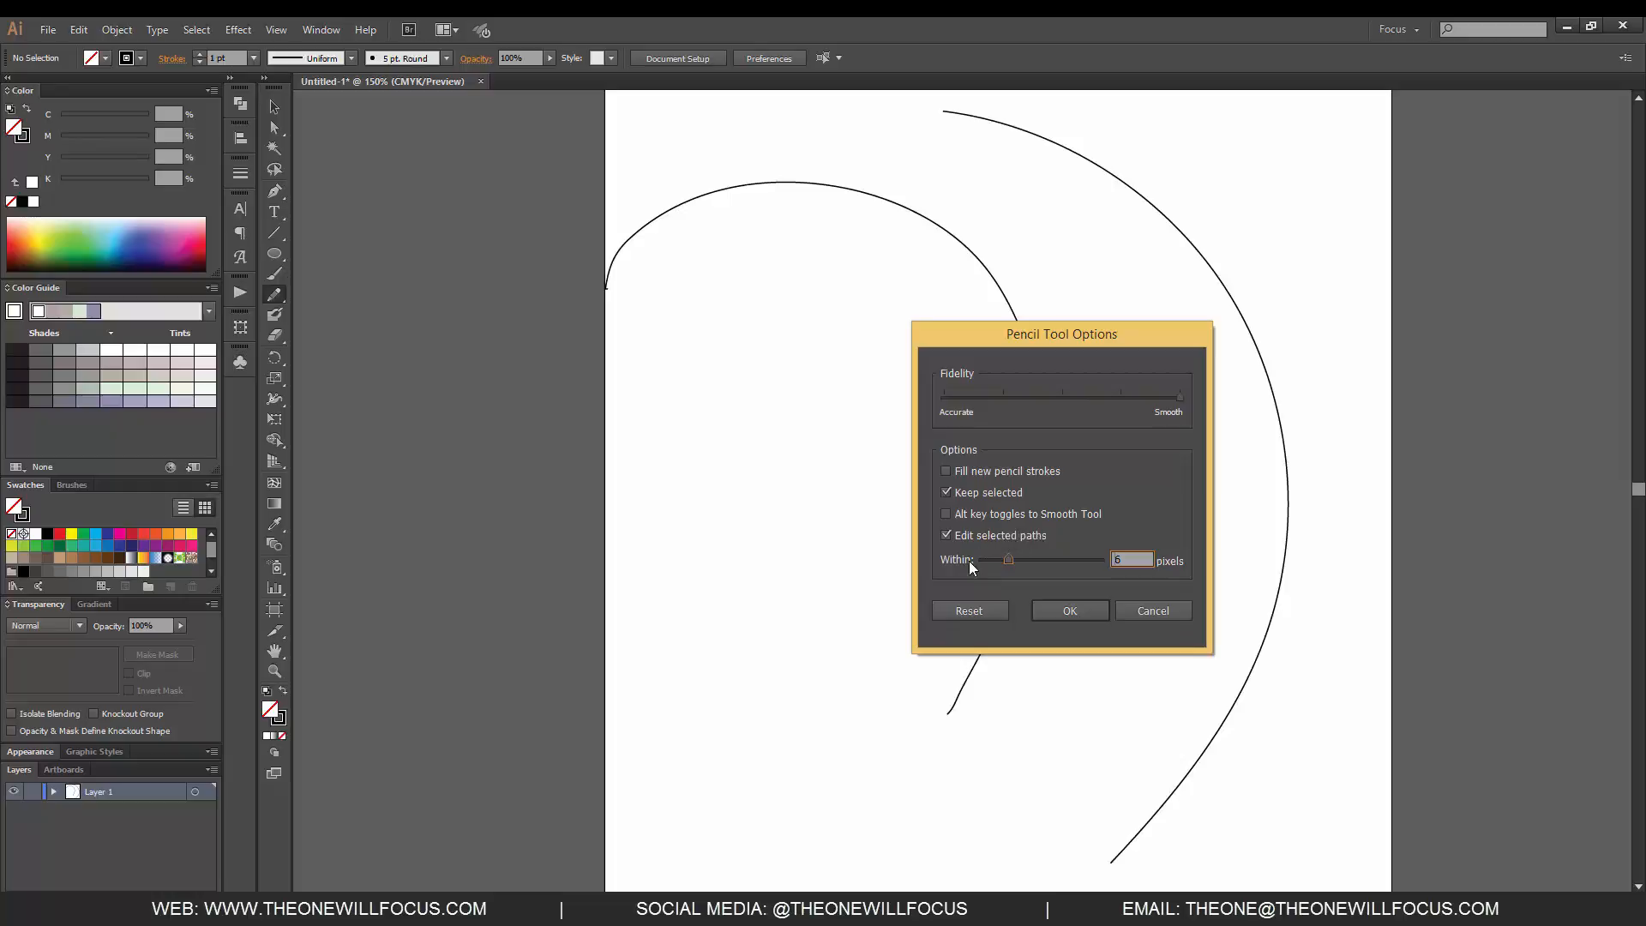
{"action": "left_click", "coordinate": [1065, 609]}
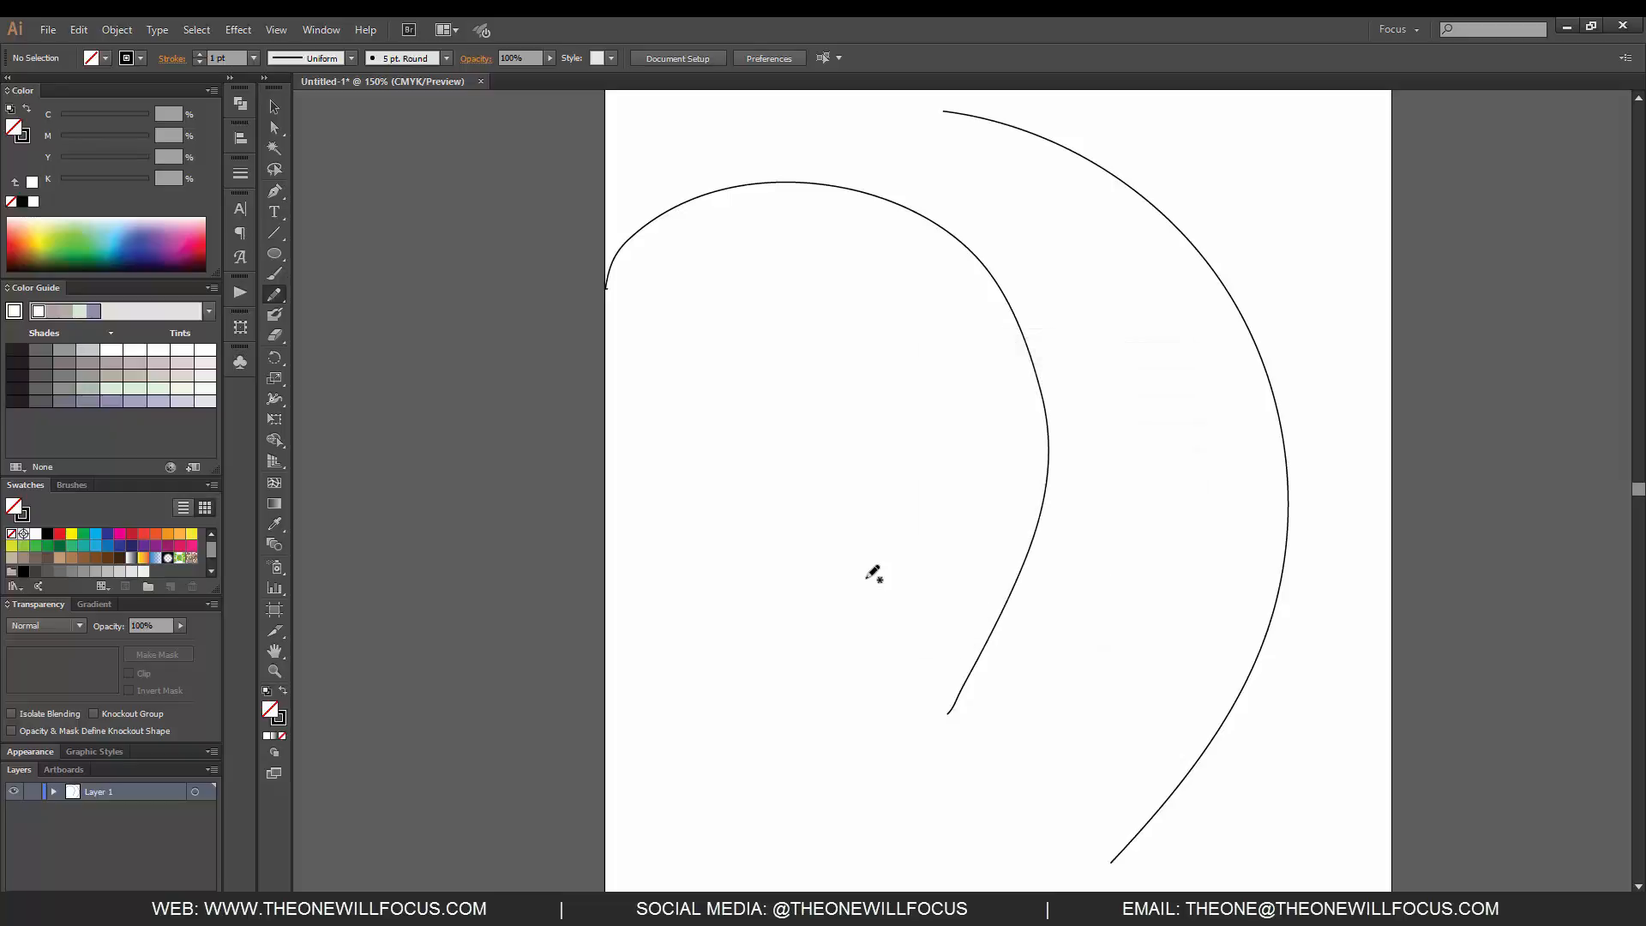
- Switch to the Smooth tool and view its fidelity options without changing them
{"action": "left_click", "coordinate": [278, 295]}
{"action": "left_click", "coordinate": [343, 316]}
{"action": "double_click", "coordinate": [273, 294]}
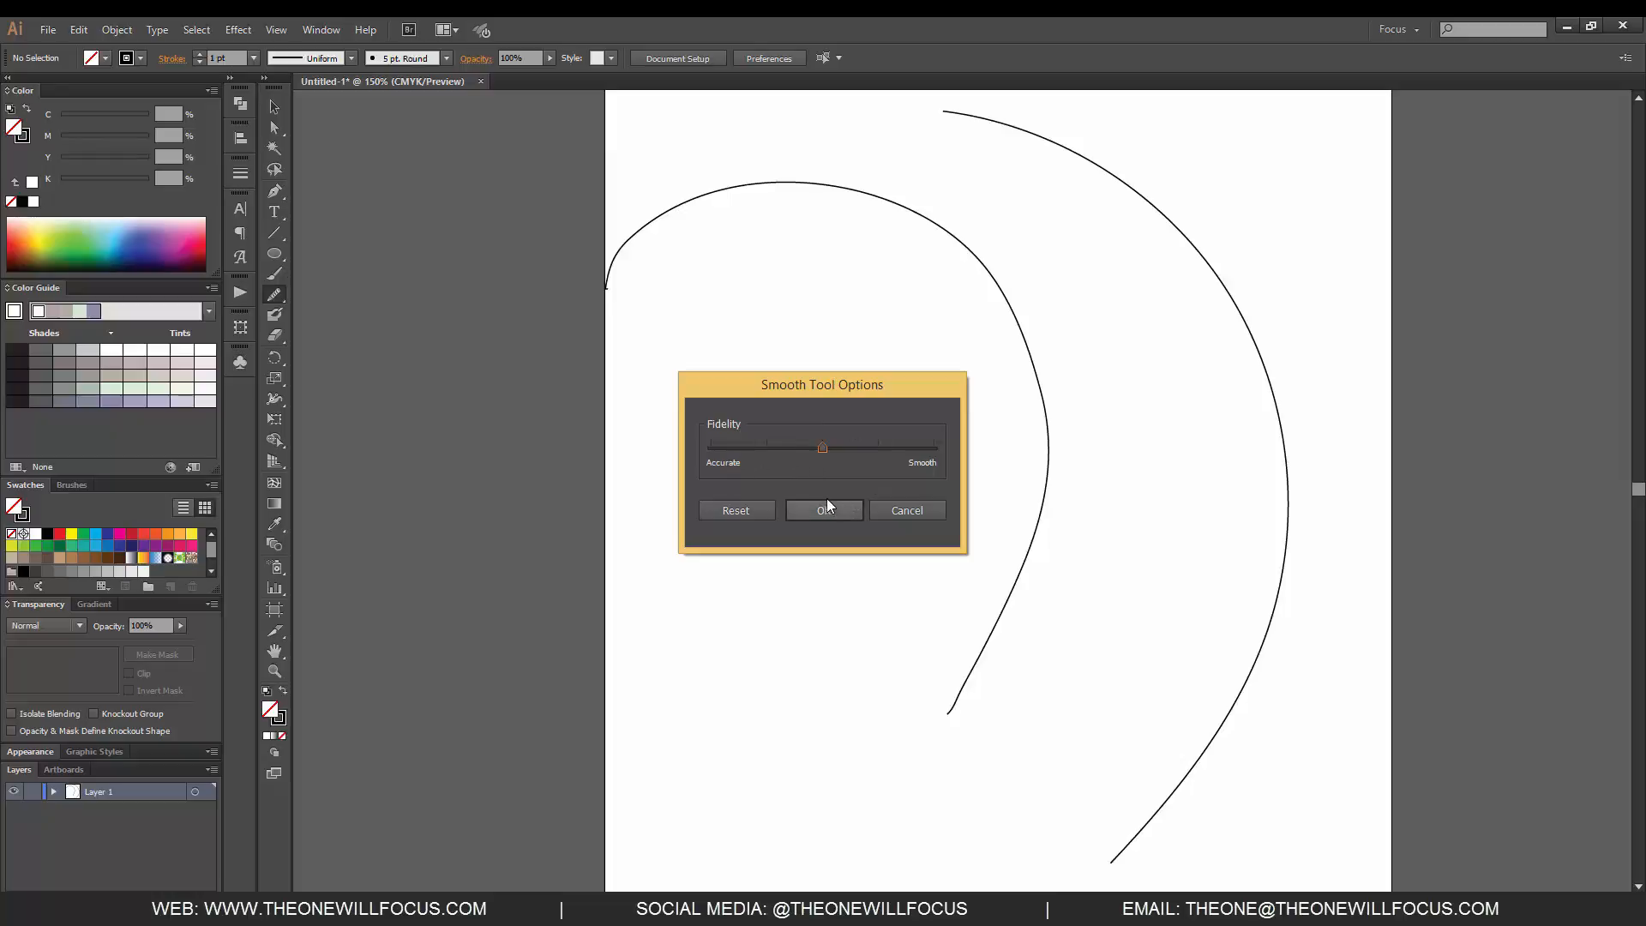
{"action": "left_click", "coordinate": [909, 507]}
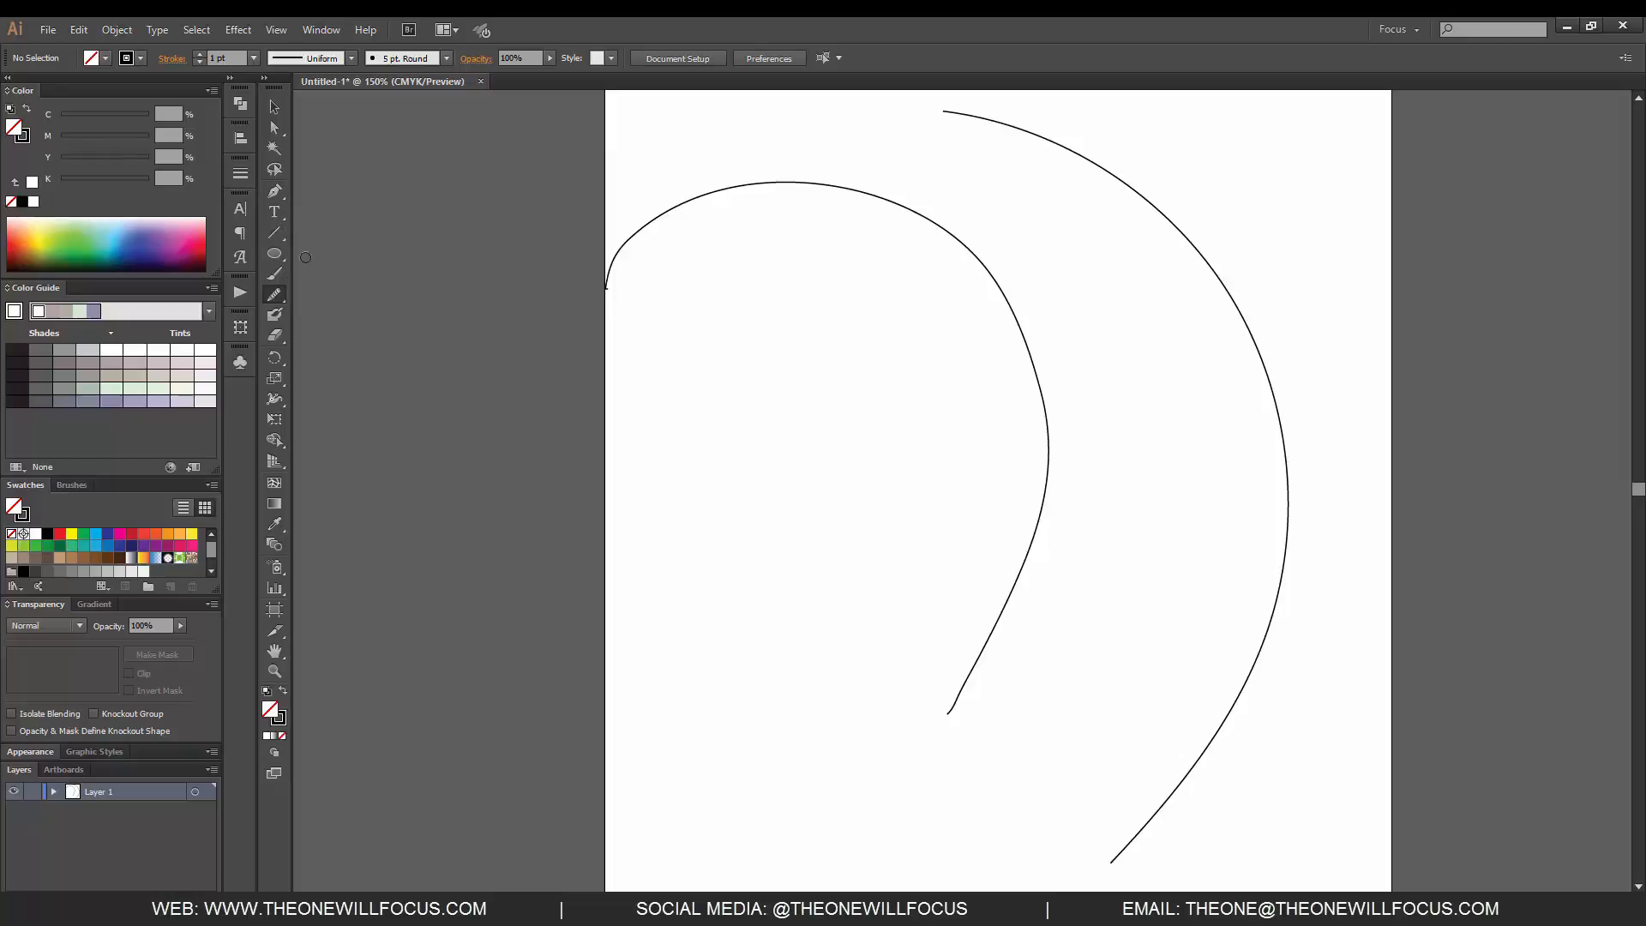
- Switch to the Path Eraser tool and return to the Pencil tool
{"action": "left_click", "coordinate": [276, 295]}
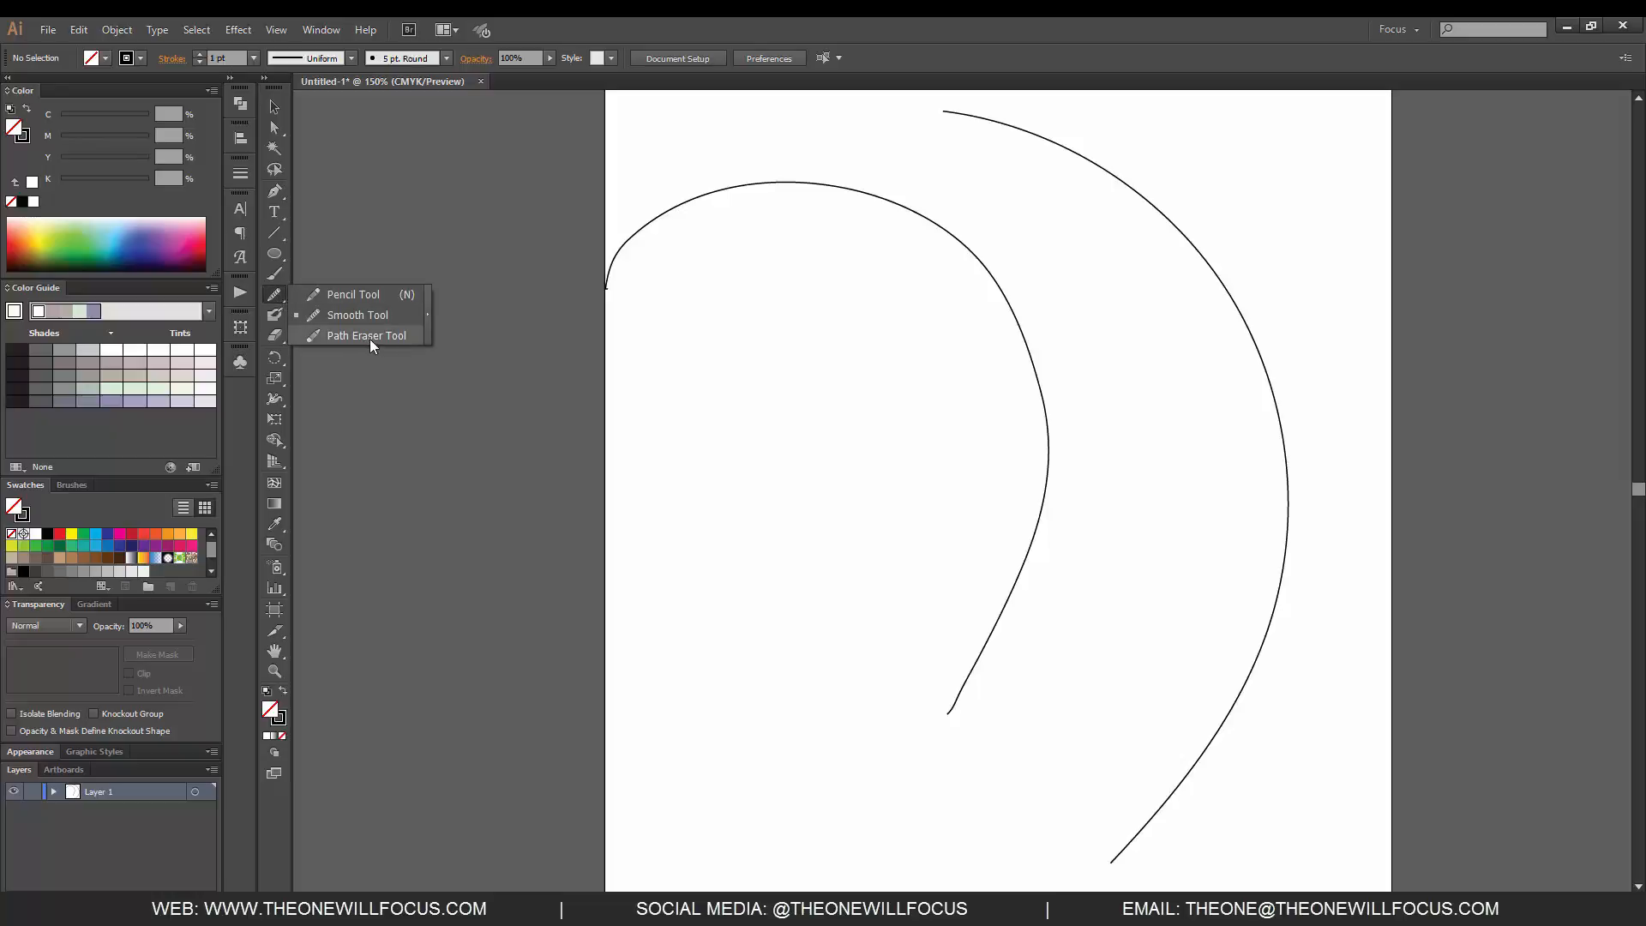
{"action": "left_click", "coordinate": [367, 336]}
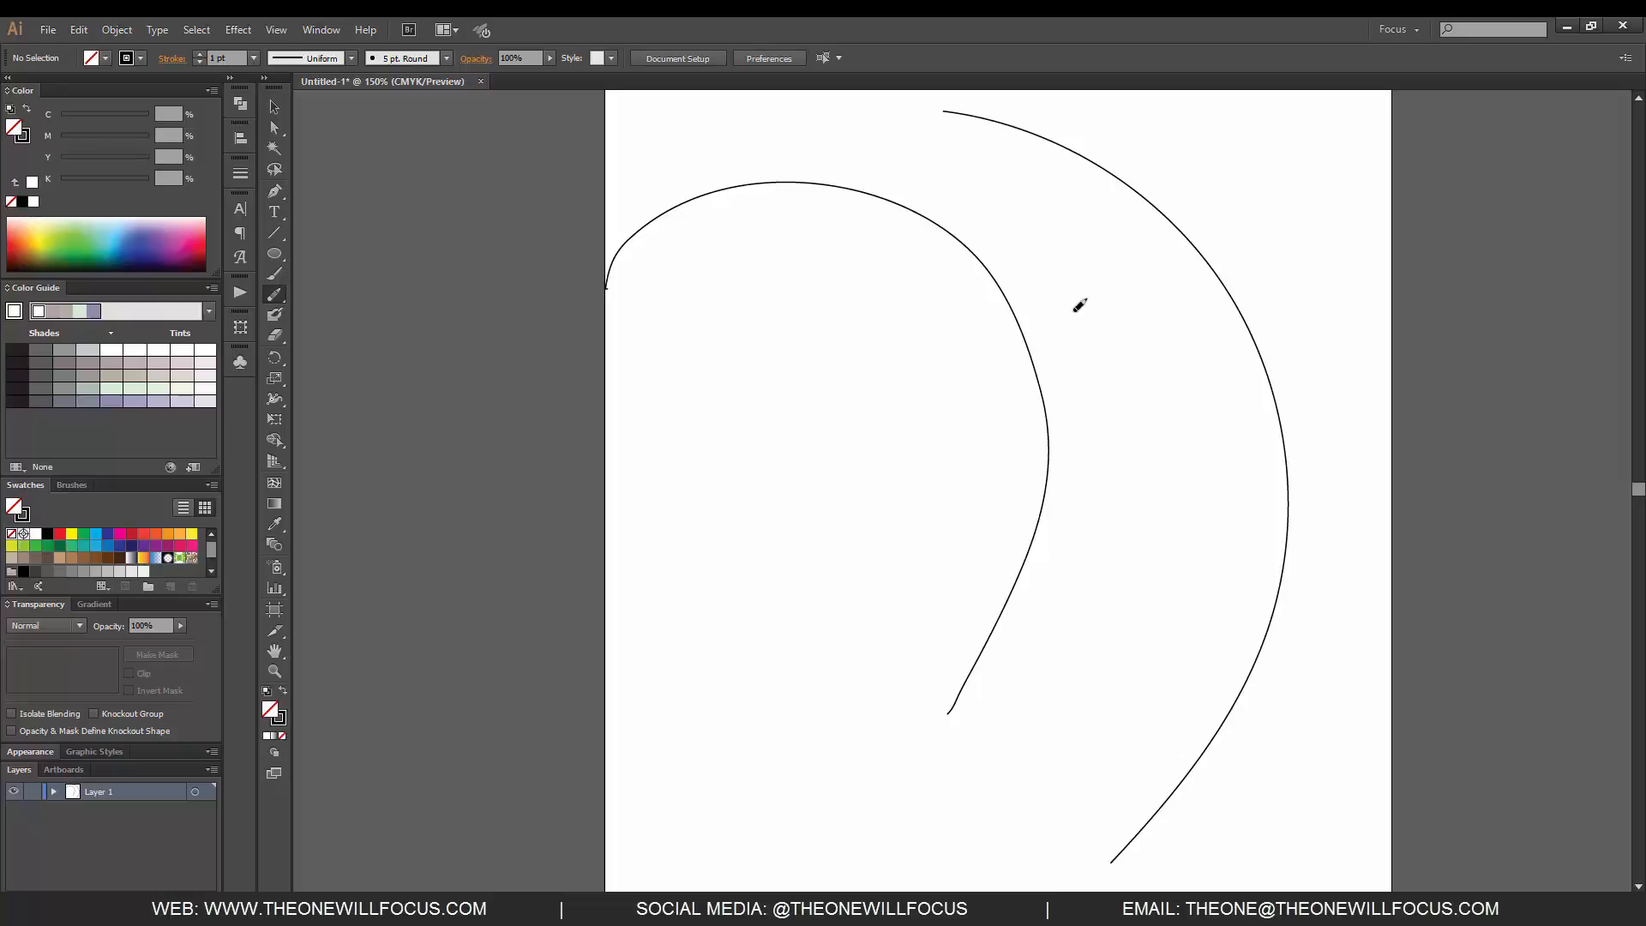
{"action": "left_click", "coordinate": [274, 296]}
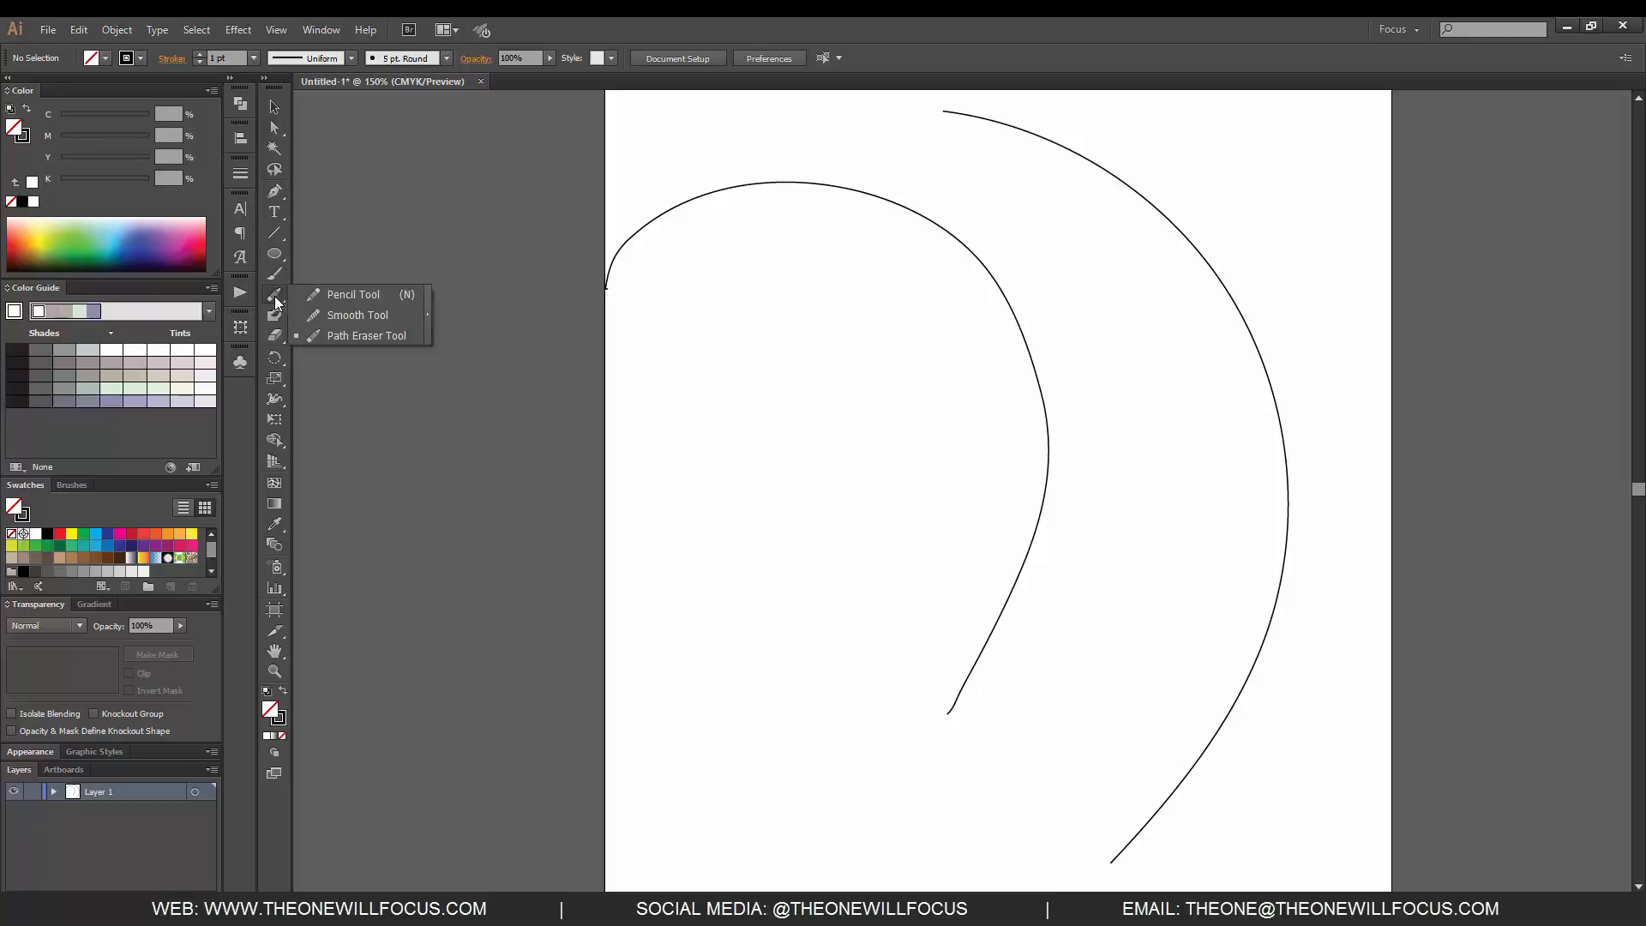
{"action": "left_click", "coordinate": [327, 296]}
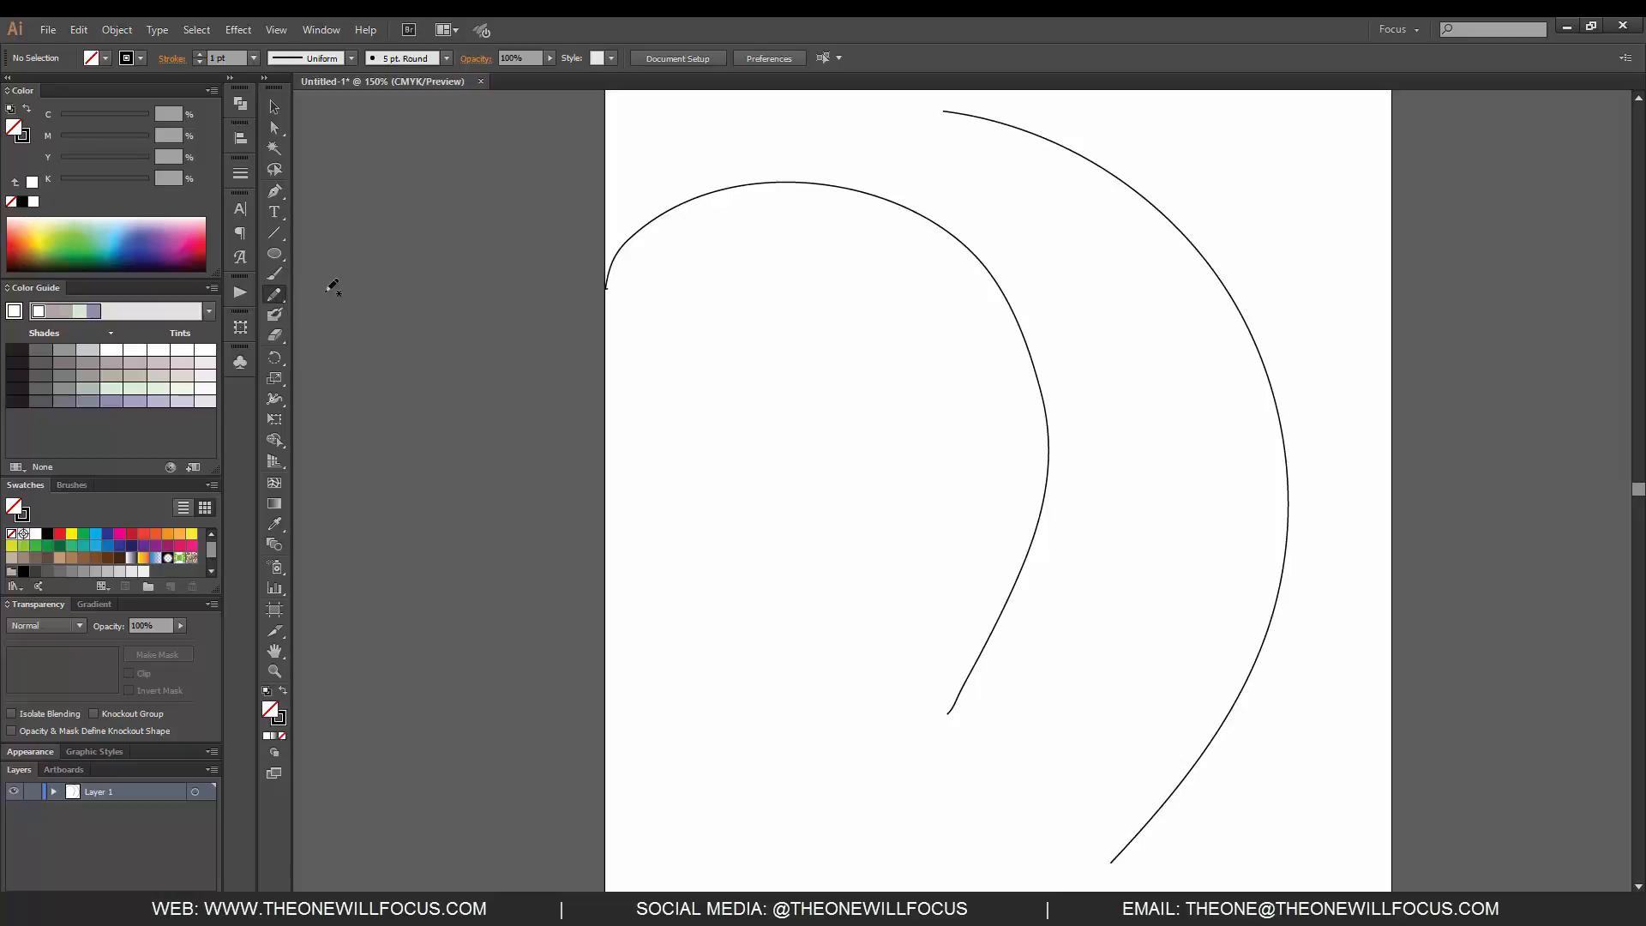